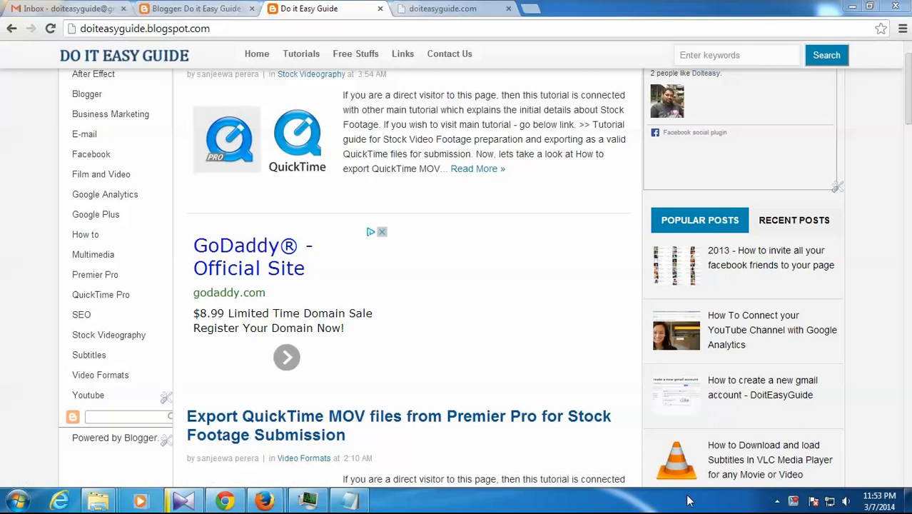
- Highlight the blogspot part of the blog's address in Chrome's address bar
left_click(330, 8)
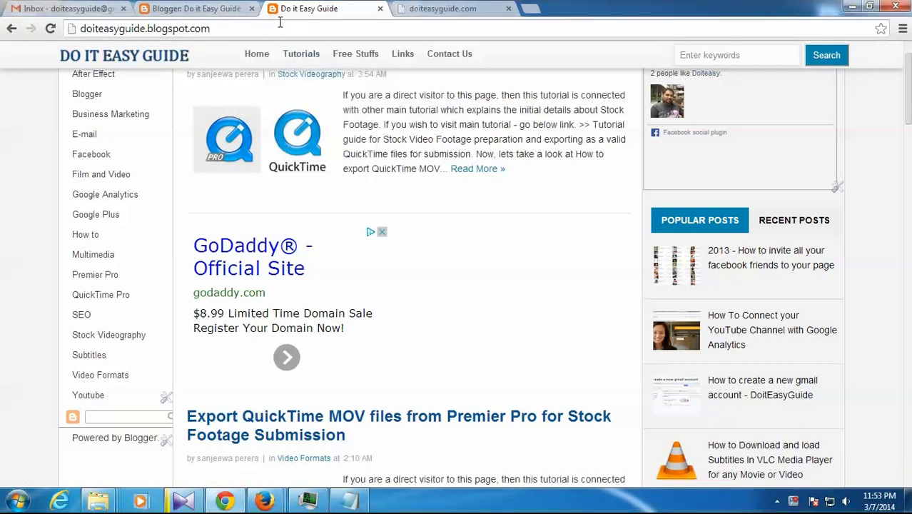
left_click(217, 28)
left_click(229, 28)
left_click_drag(194, 28, 107, 29)
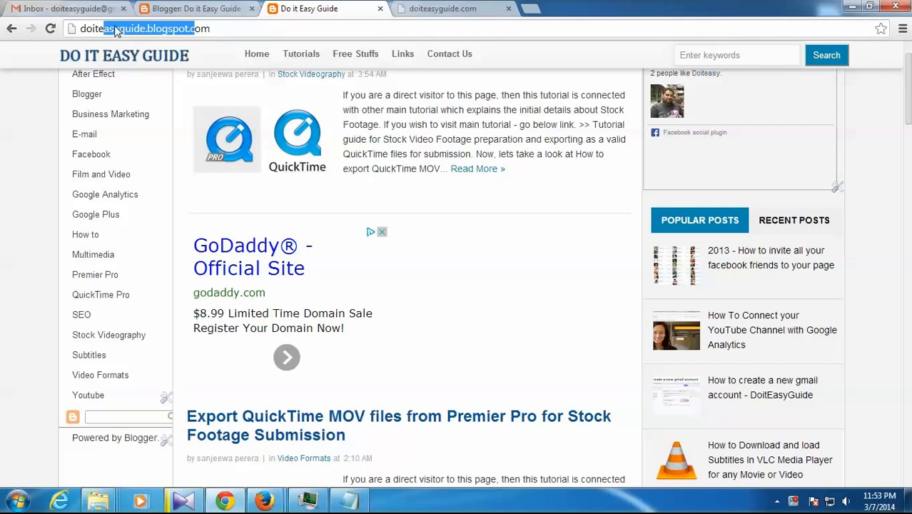
left_click(173, 29)
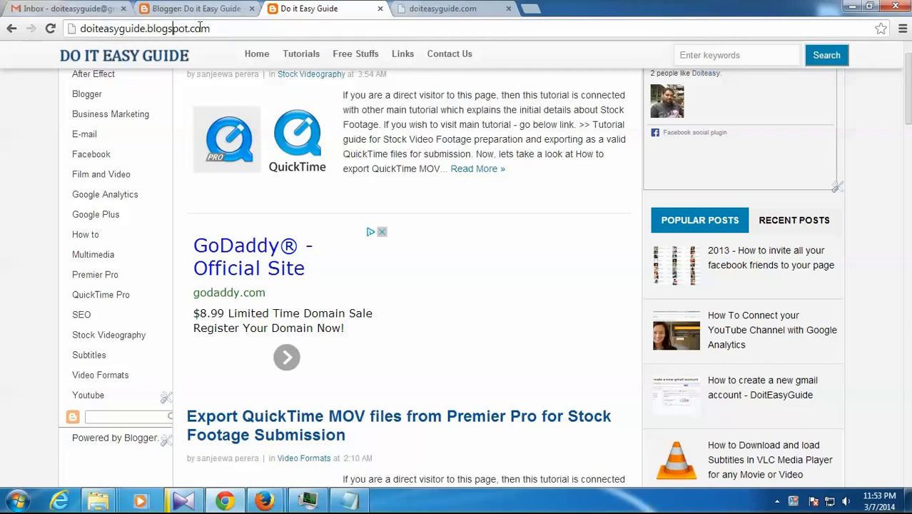
- Compare it with the parked doiteasyguide.com page and highlight that domain's address
left_click(435, 8)
left_click(180, 28)
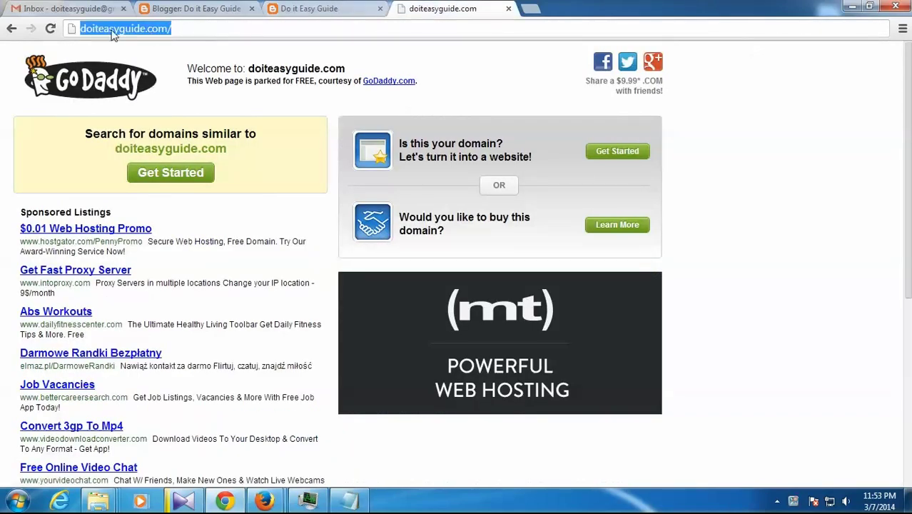
left_click(116, 28)
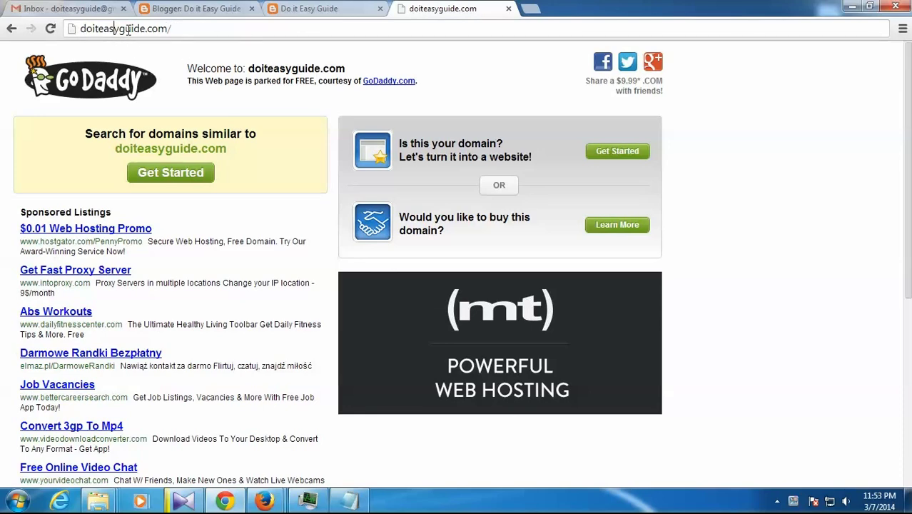
left_click(309, 9)
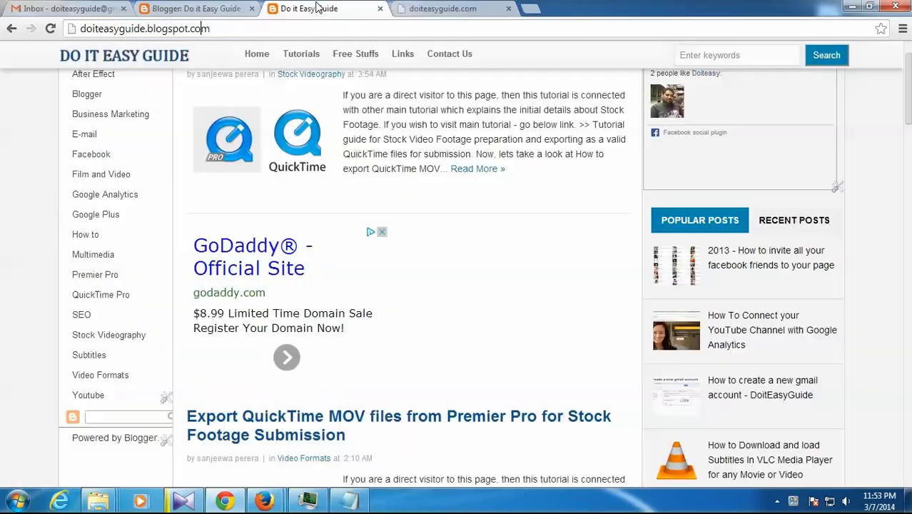
left_click(432, 9)
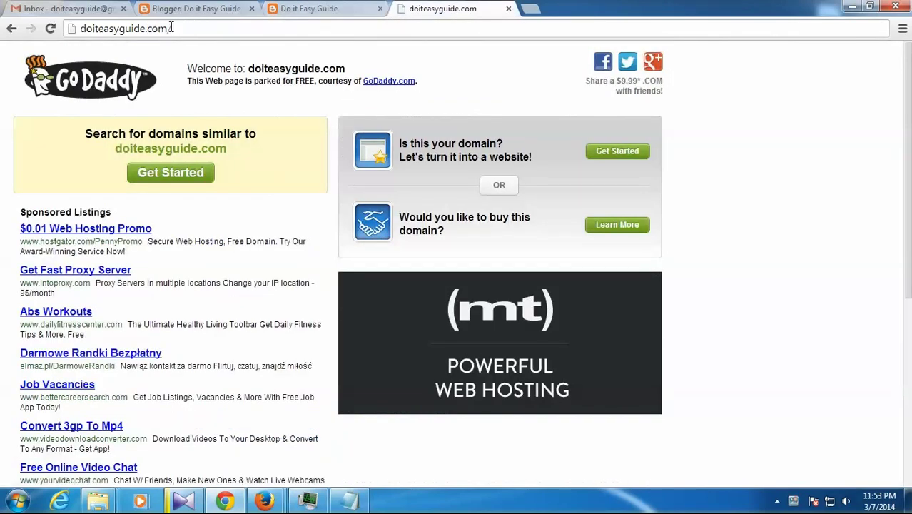
left_click_drag(172, 28, 72, 28)
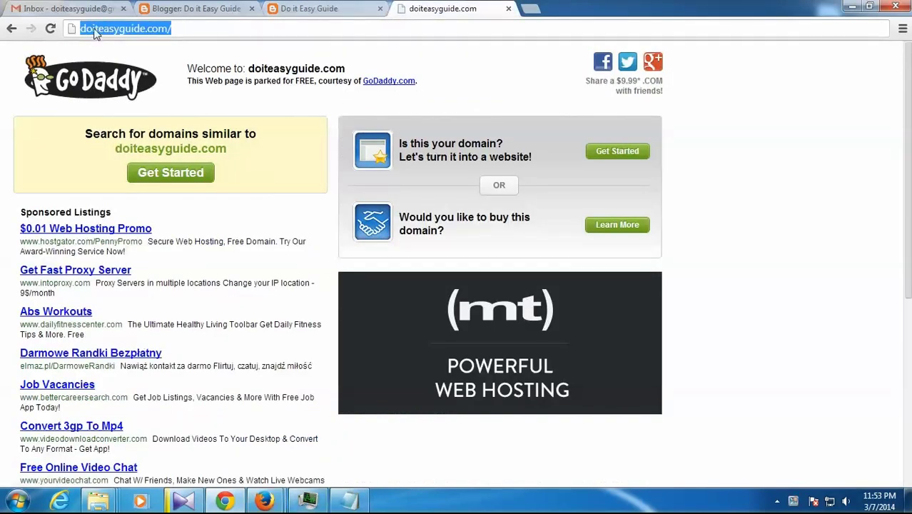
- Place the notes window beside the blog's blogspot address in Chrome
left_click(348, 501)
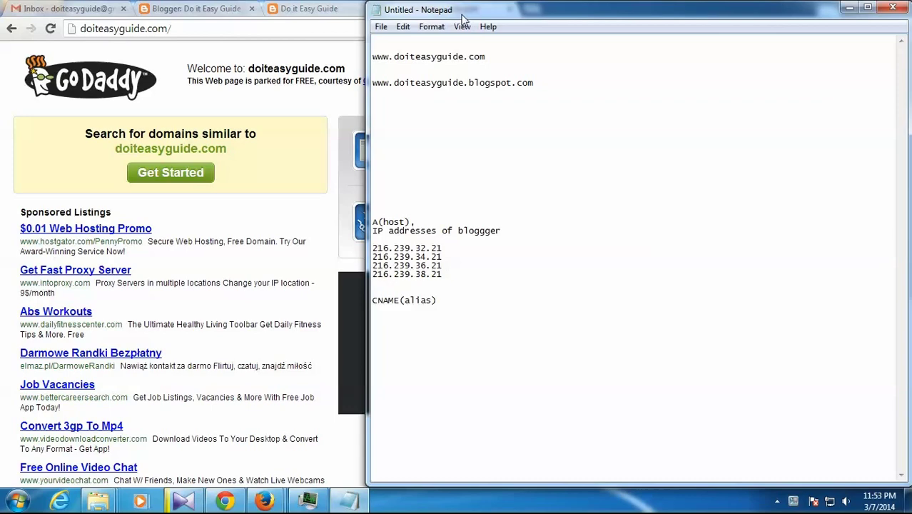
left_click_drag(464, 10, 440, 118)
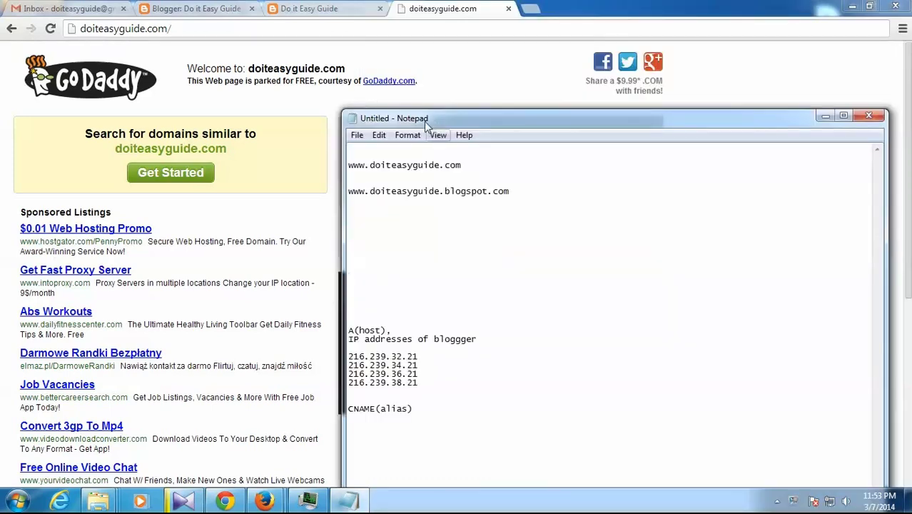
left_click(309, 9)
left_click(223, 28)
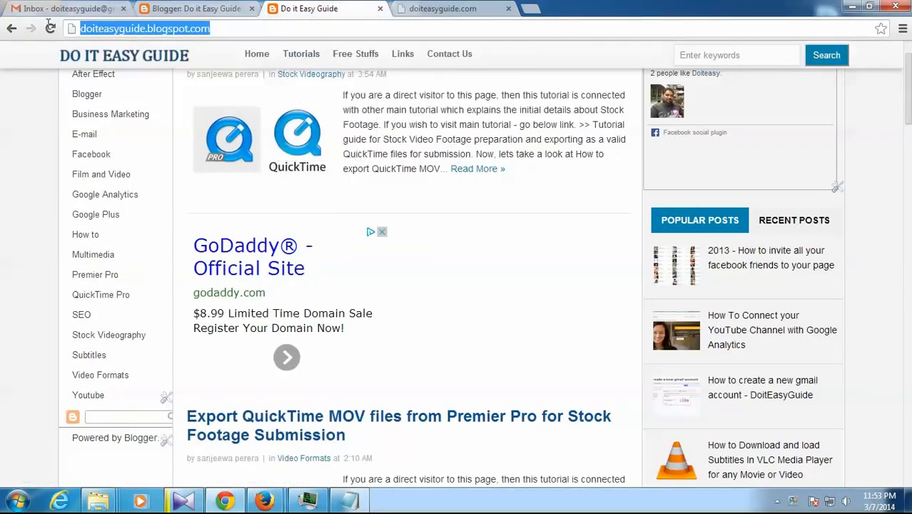
left_click(348, 504)
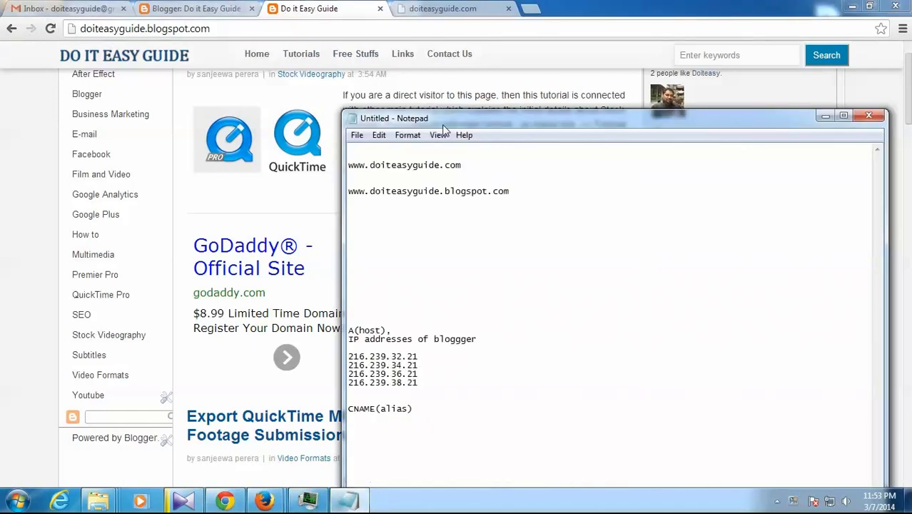
left_click_drag(446, 121, 443, 121)
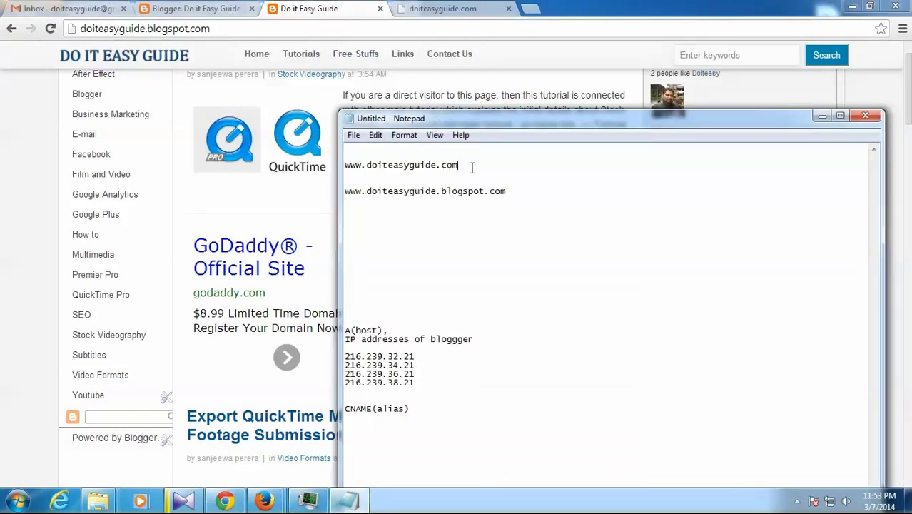
left_click_drag(471, 165, 345, 165)
left_click(371, 167)
double_click(362, 169)
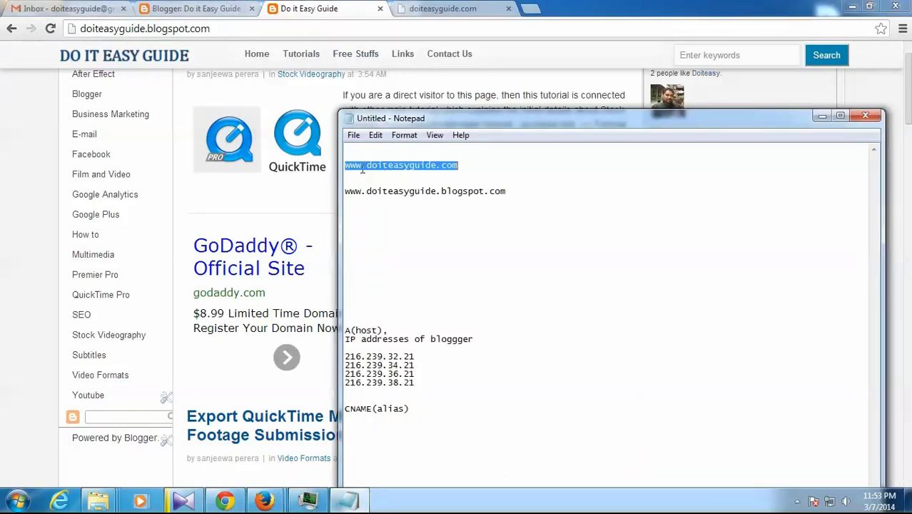
left_click(409, 170)
left_click_drag(468, 165, 341, 165)
left_click(463, 165)
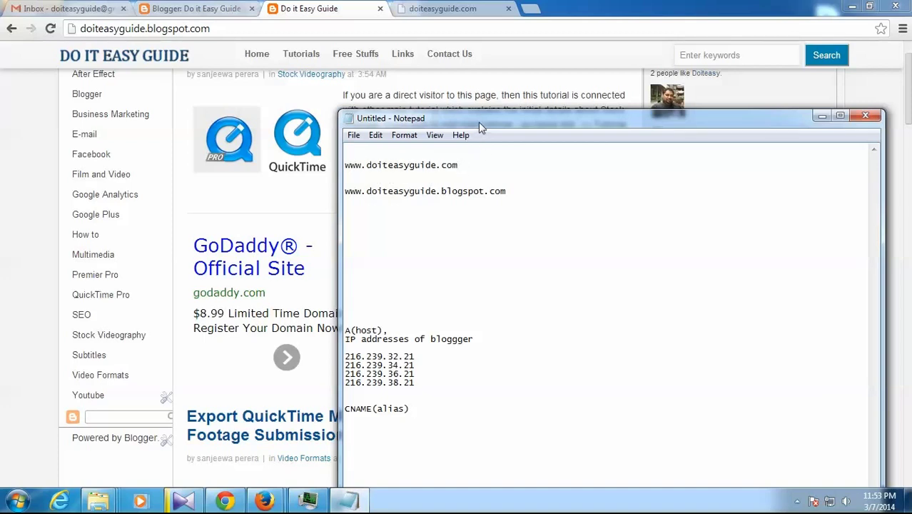
left_click_drag(461, 169, 350, 168)
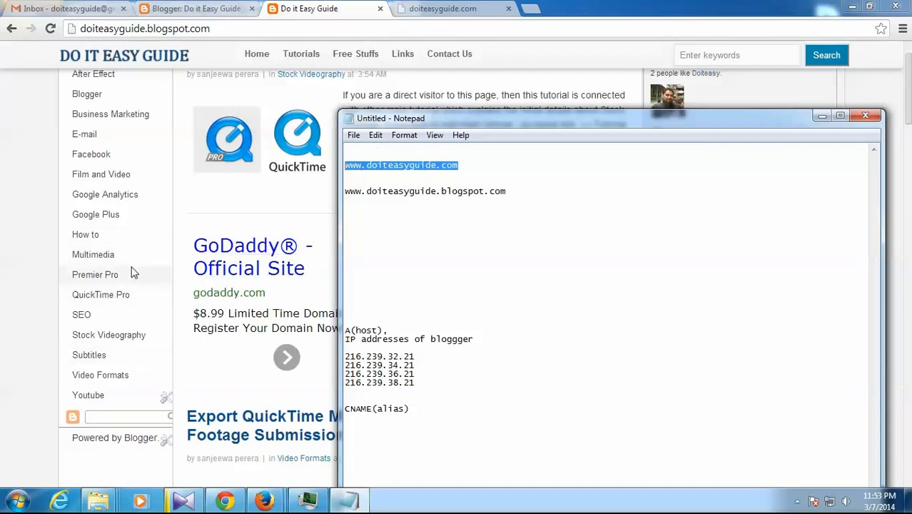
left_click(461, 165)
left_click_drag(461, 166, 348, 157)
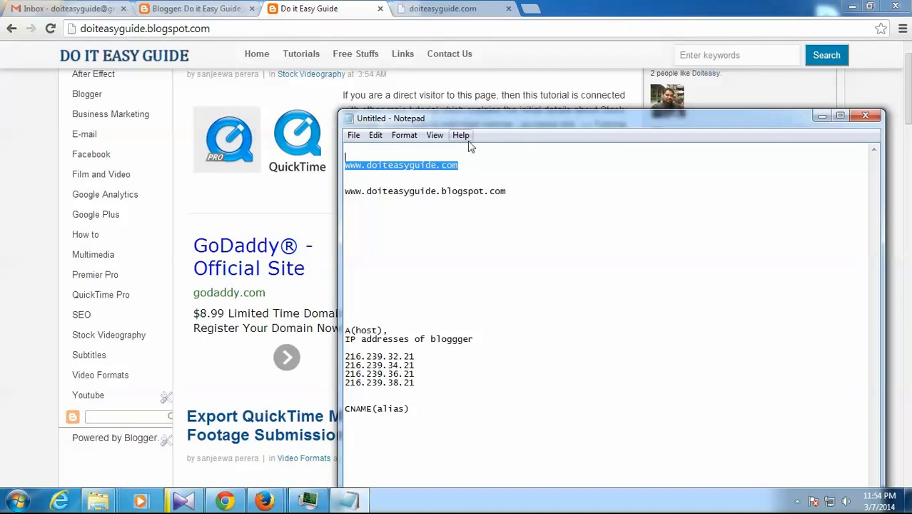
left_click(469, 165)
left_click_drag(459, 165, 336, 165)
left_click(469, 164)
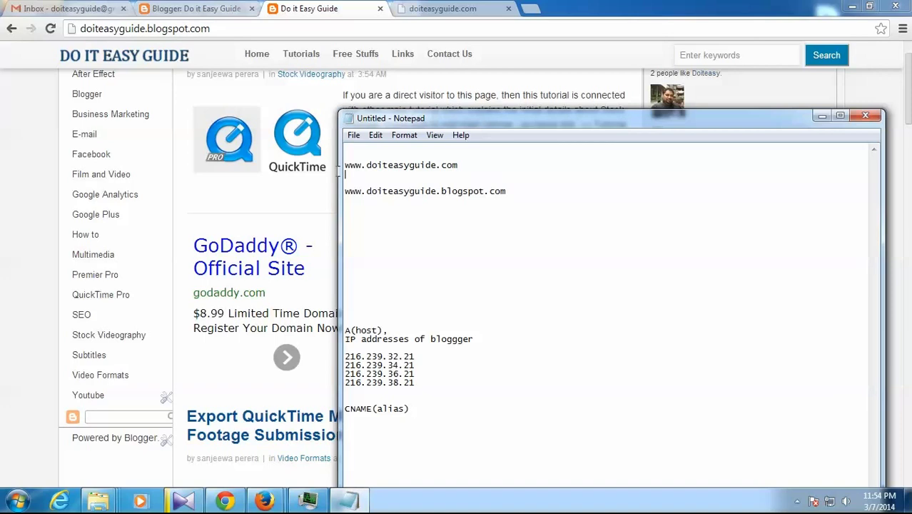
left_click_drag(340, 165, 459, 165)
left_click(466, 162)
left_click(514, 192)
left_click_drag(508, 191, 346, 192)
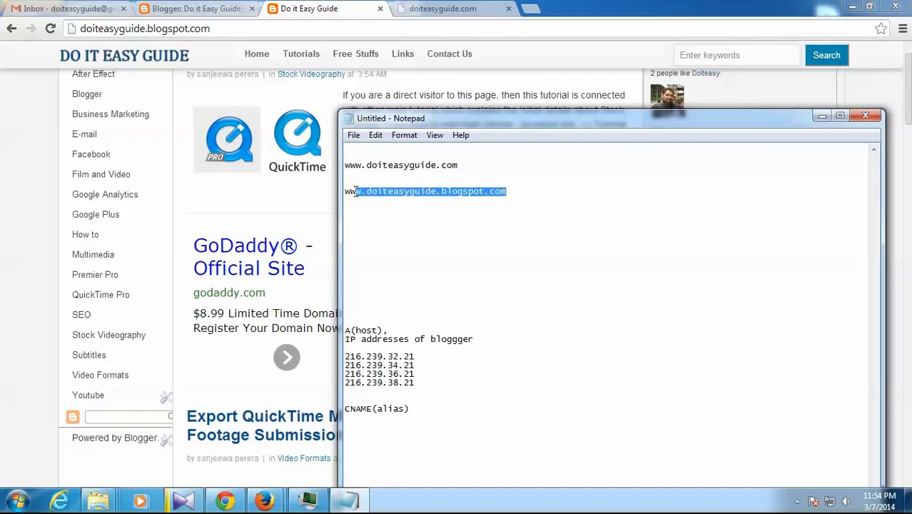
left_click(509, 193)
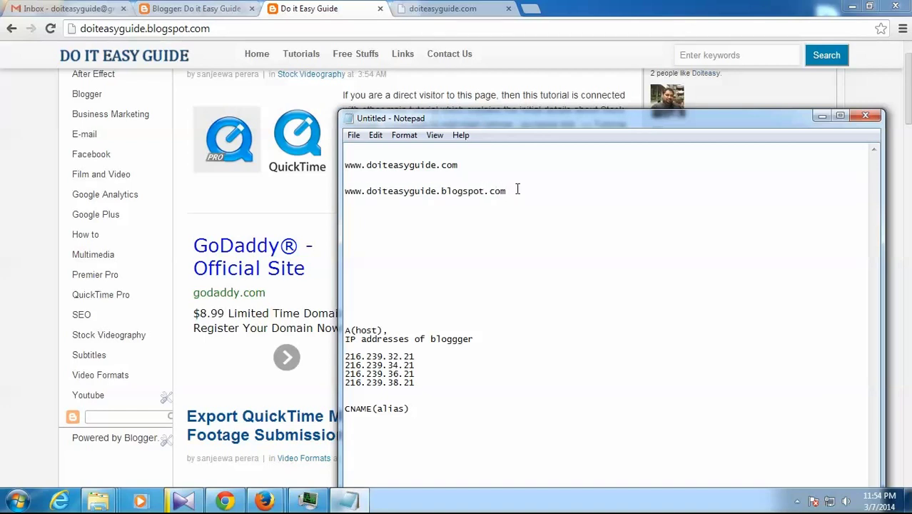
left_click_drag(508, 192, 344, 192)
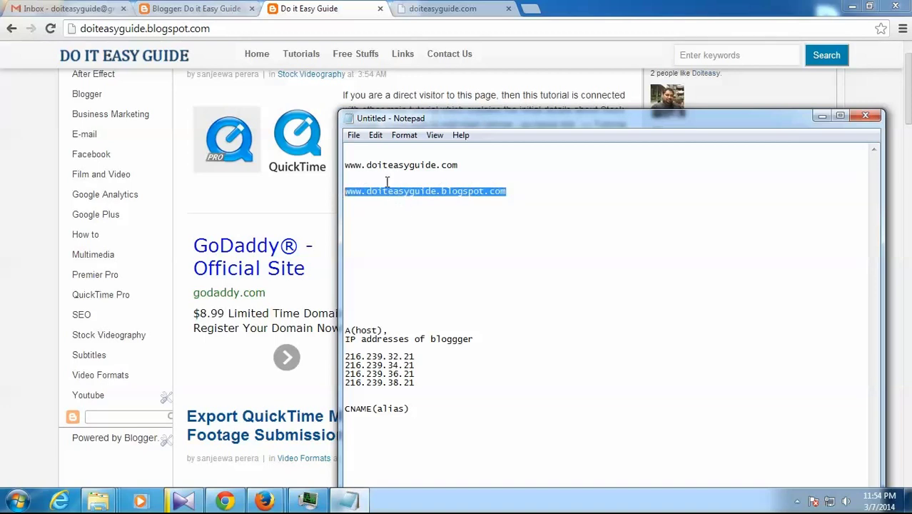
left_click_drag(461, 165, 345, 165)
left_click(426, 199)
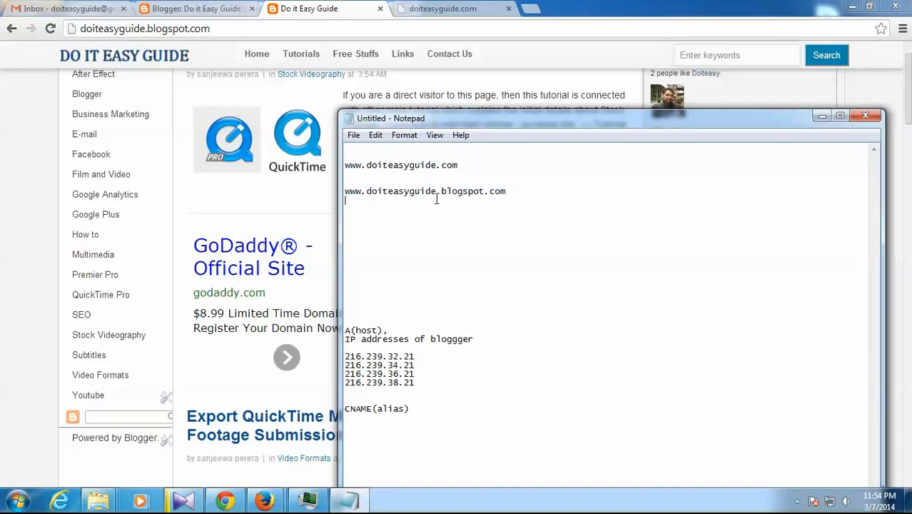
left_click_drag(507, 192, 355, 192)
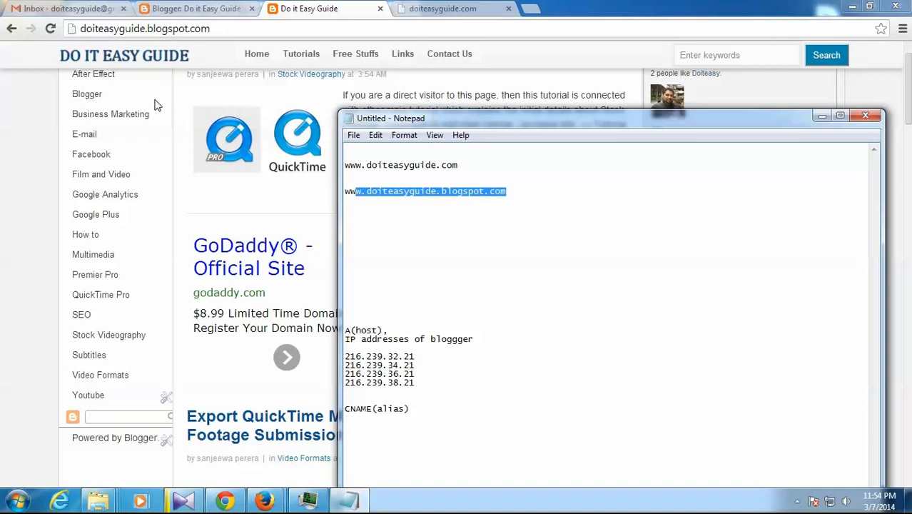
left_click(528, 191)
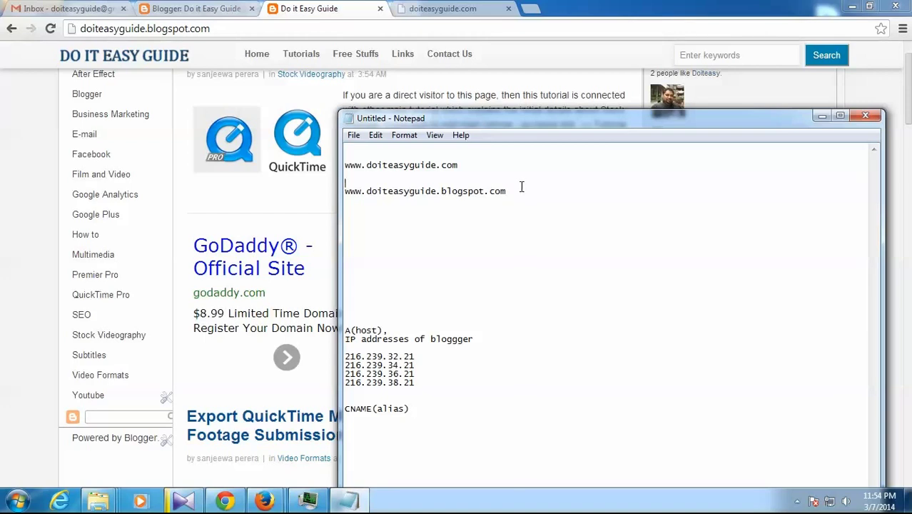
left_click_drag(433, 118, 433, 97)
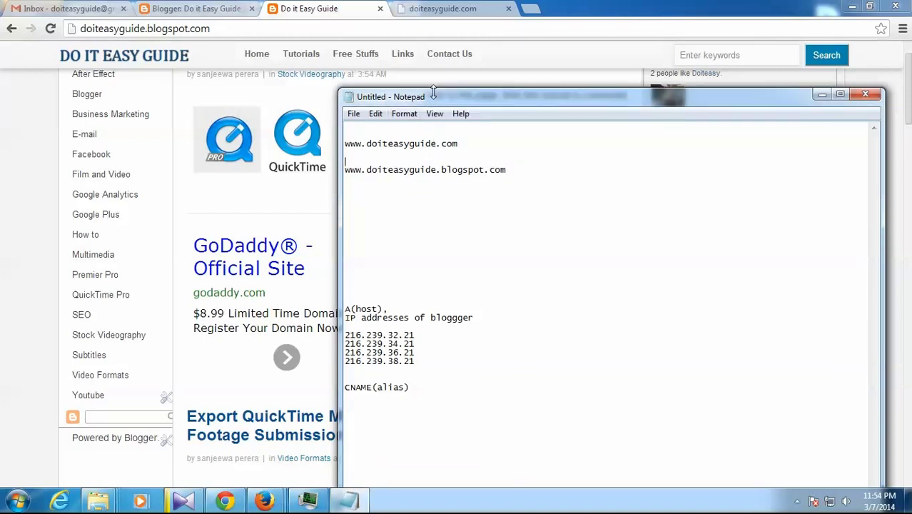
left_click_drag(459, 143, 340, 143)
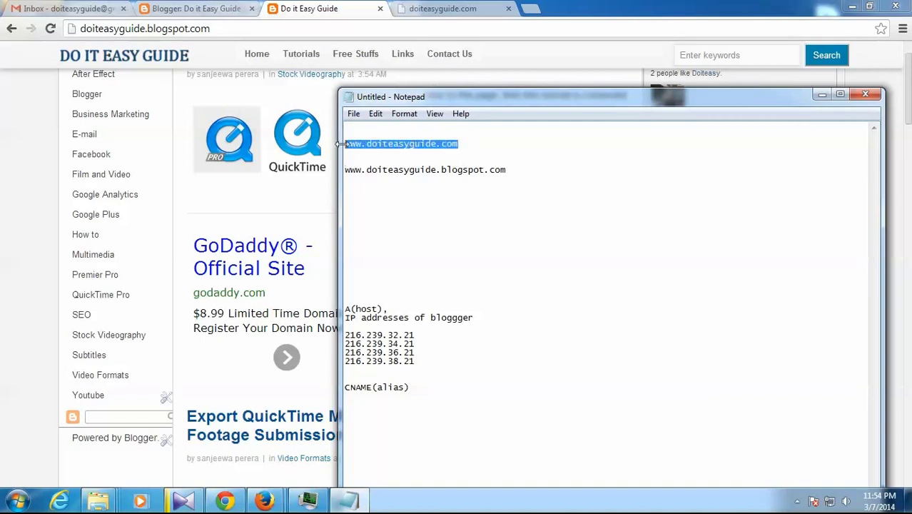
left_click_drag(459, 144, 345, 144)
left_click(388, 143)
left_click_drag(441, 142, 356, 143)
left_click(427, 177)
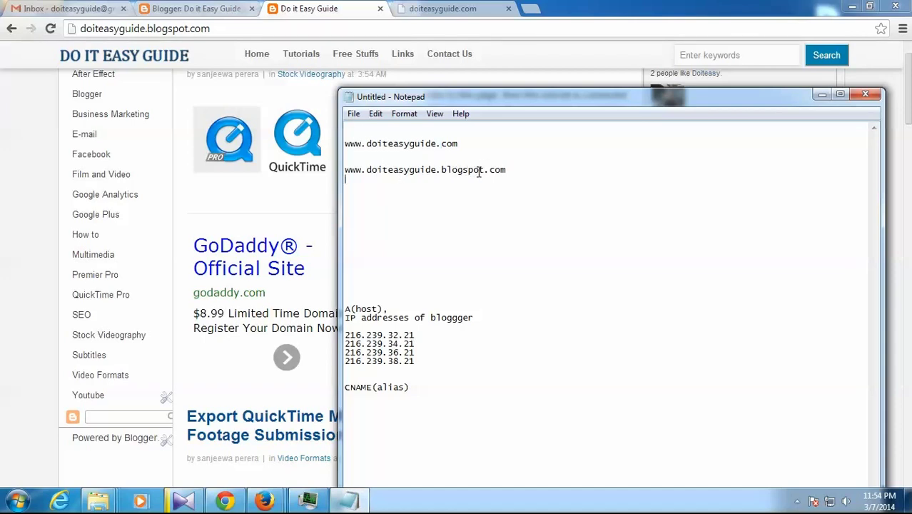
left_click(514, 169)
left_click_drag(467, 94, 467, 93)
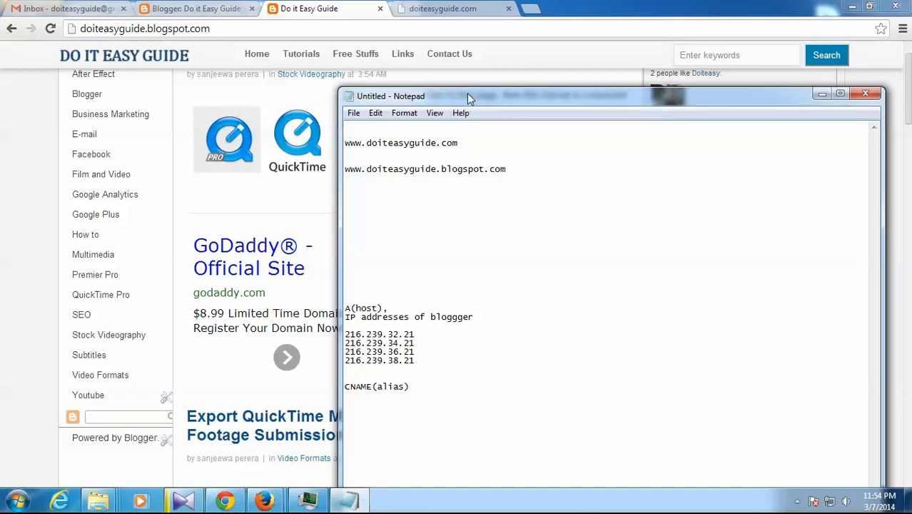
left_click(518, 162)
left_click_drag(459, 143, 346, 142)
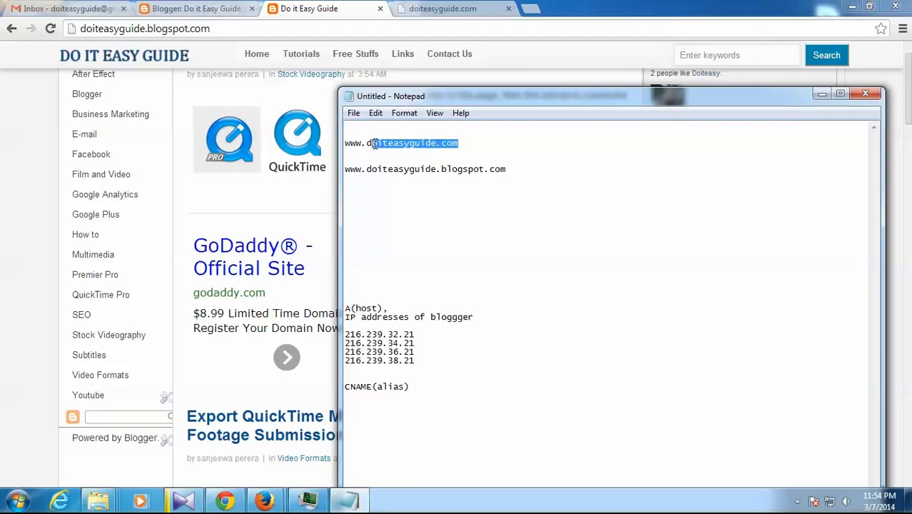
left_click(465, 142)
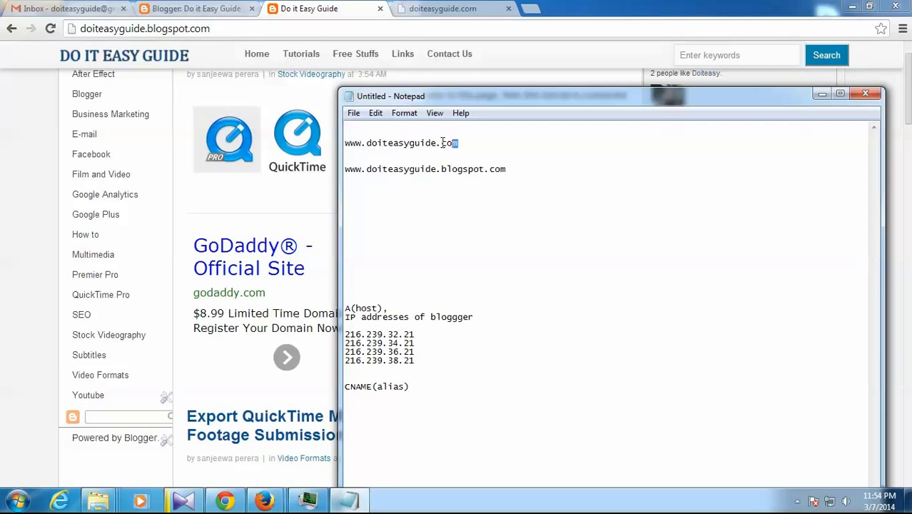
left_click_drag(442, 142, 341, 143)
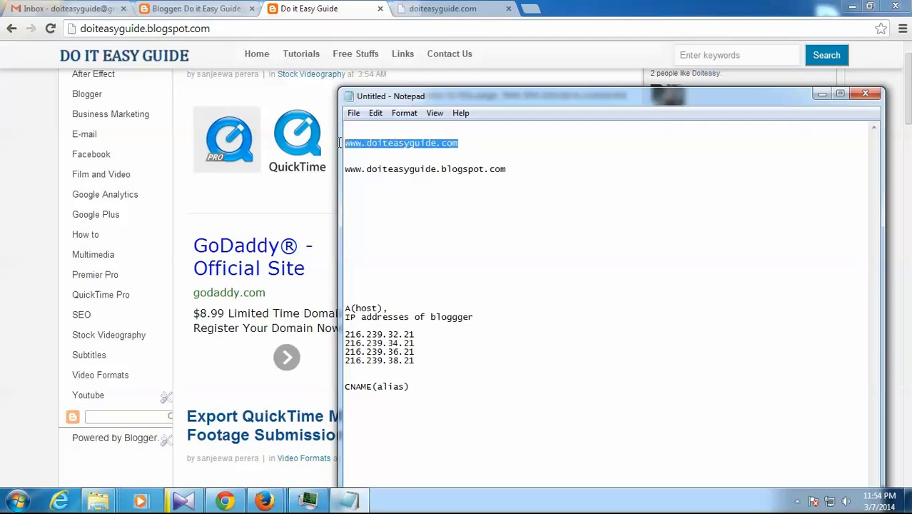
- Show the doiteasyguide.com zone heading in Firefox's GoDaddy zone file editor
left_click(264, 501)
left_click(277, 424)
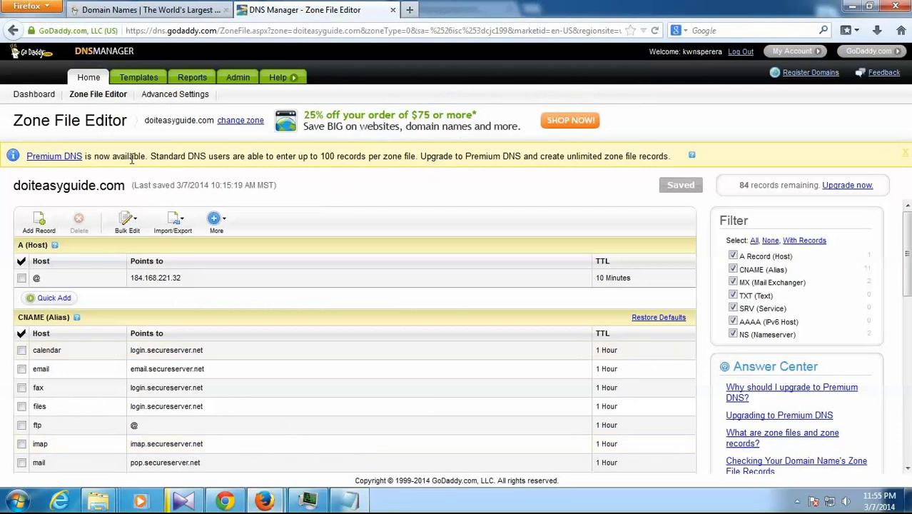
left_click_drag(14, 187, 127, 187)
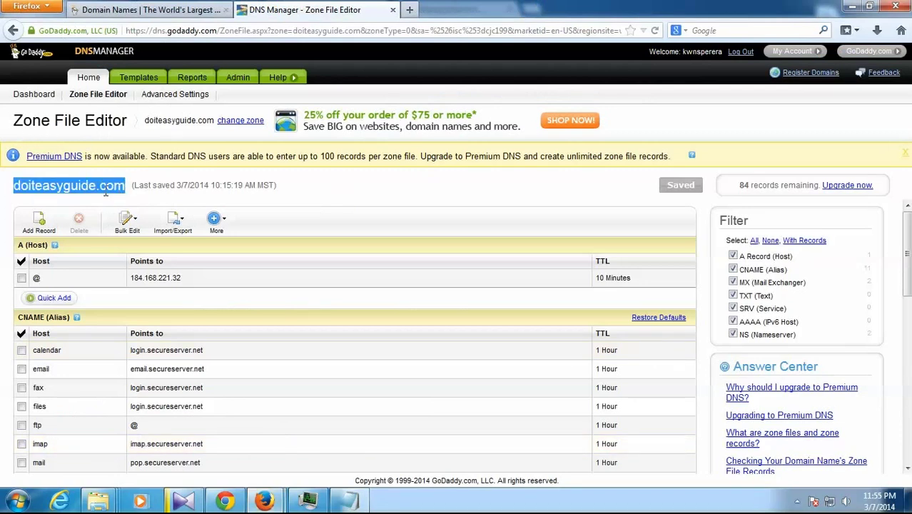
left_click(114, 199)
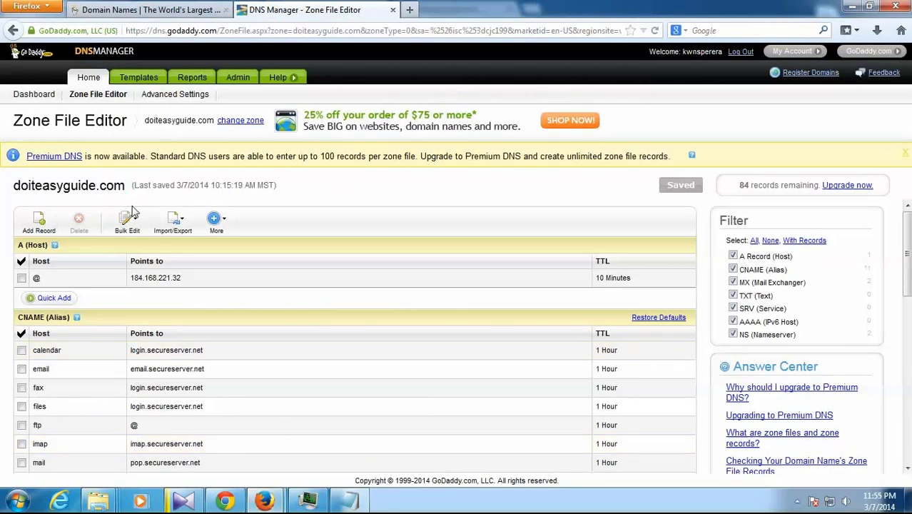
- Return through the notes to the Blogger dashboard in Chrome
left_click(350, 499)
left_click(410, 178)
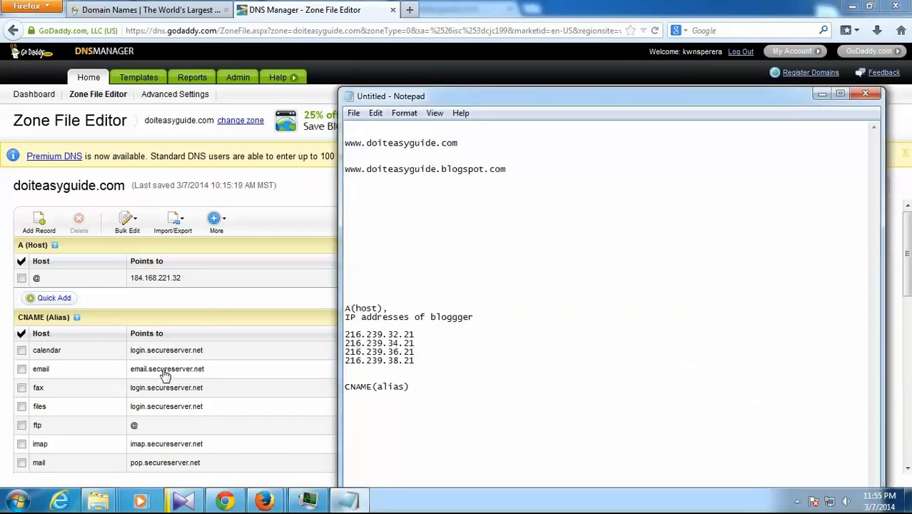
left_click(223, 500)
left_click(196, 9)
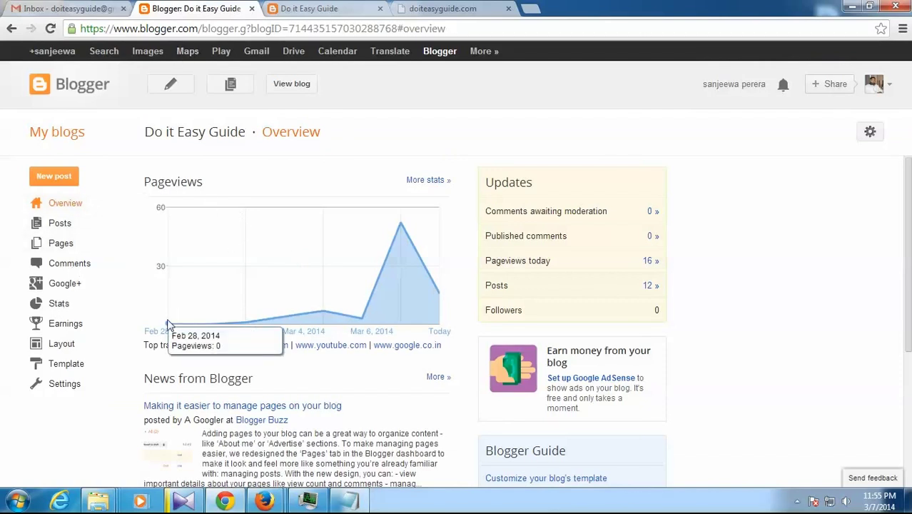
- Minimize the notes and open Settings > Basic for Do it Easy Guide
left_click(349, 501)
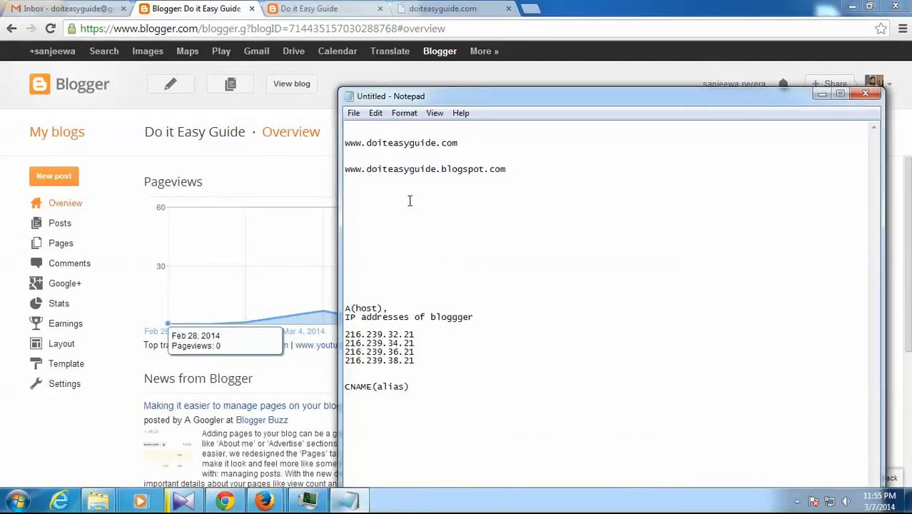
left_click(512, 173)
left_click(200, 14)
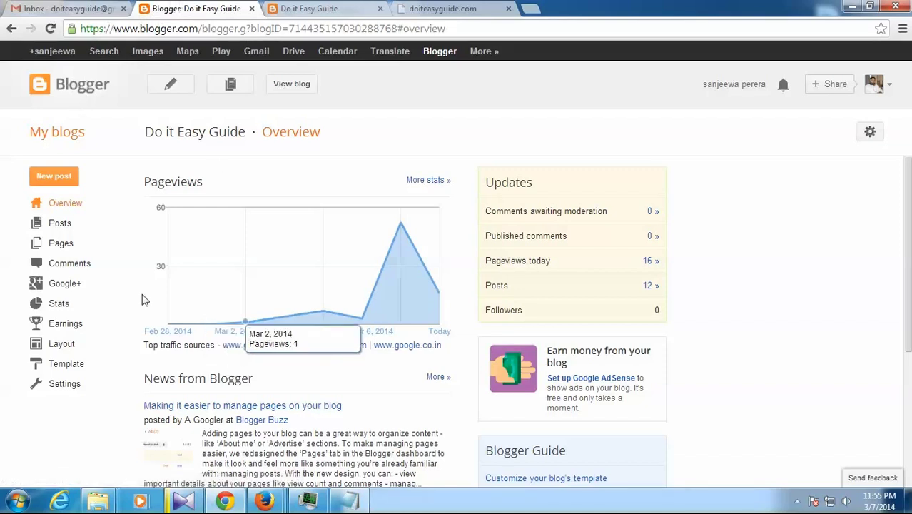
left_click(64, 384)
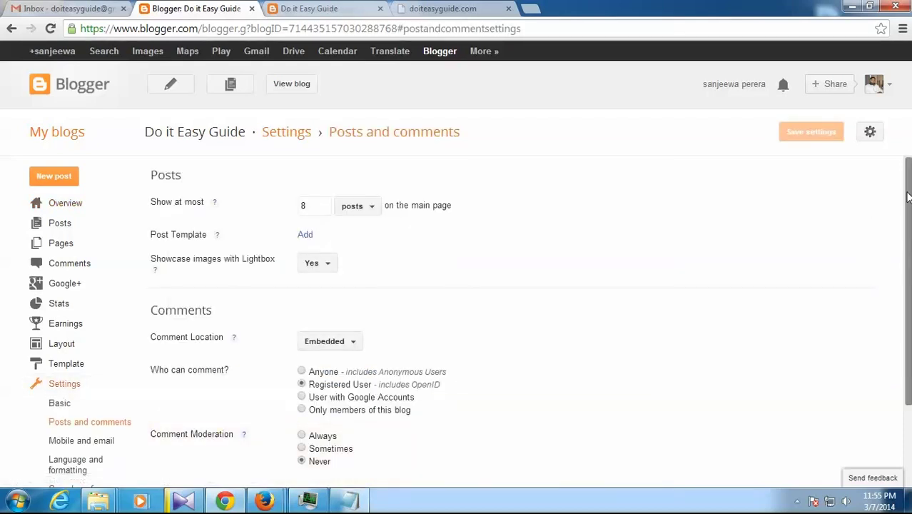
left_click_drag(906, 194, 901, 251)
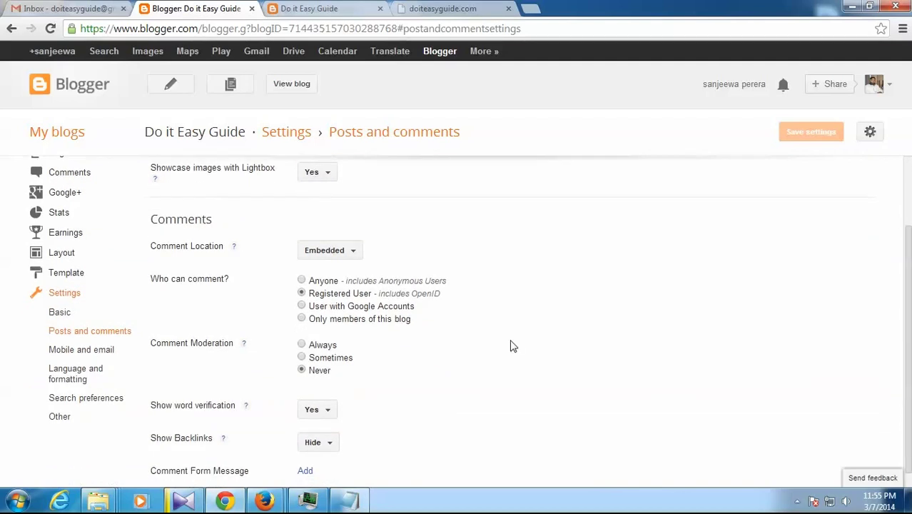
left_click(60, 312)
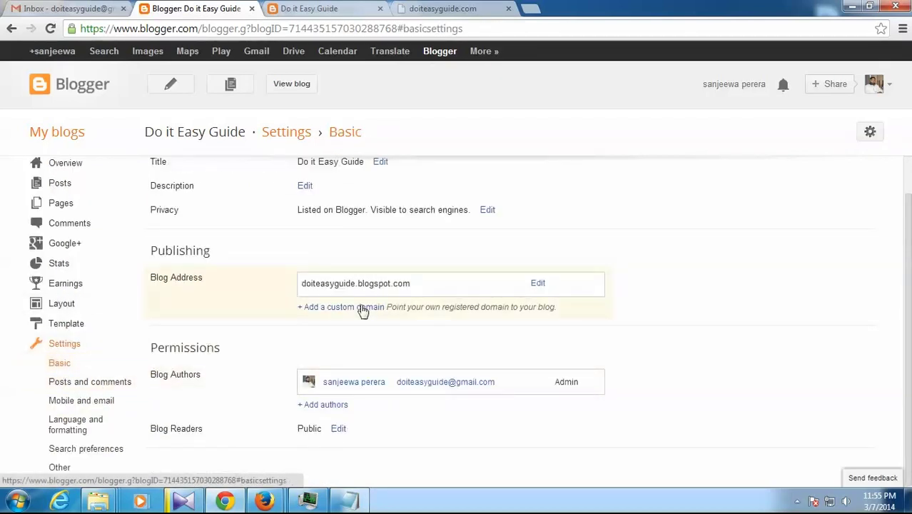
left_click_drag(907, 225, 907, 216)
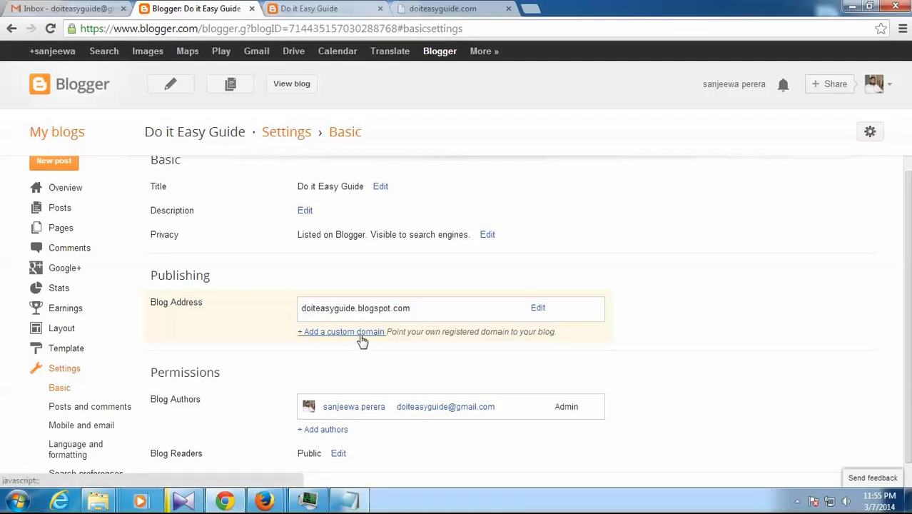
left_click(363, 333)
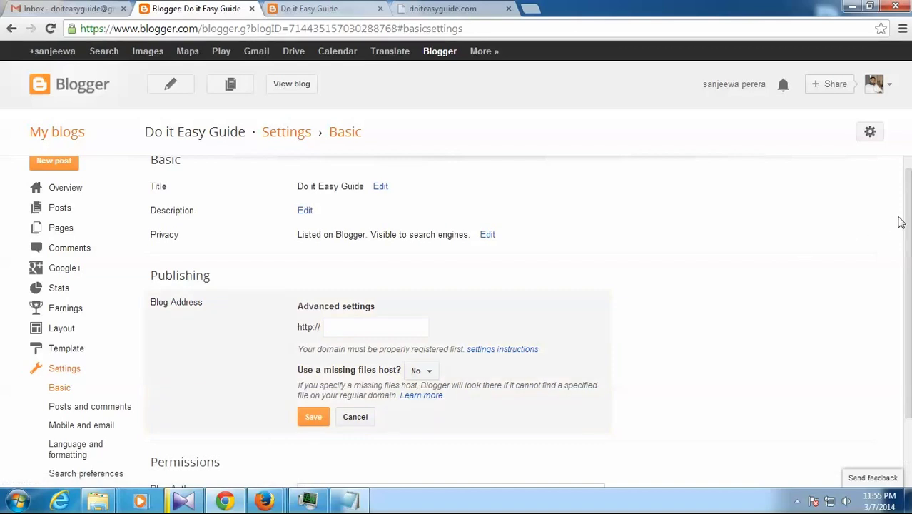
left_click_drag(907, 218, 907, 223)
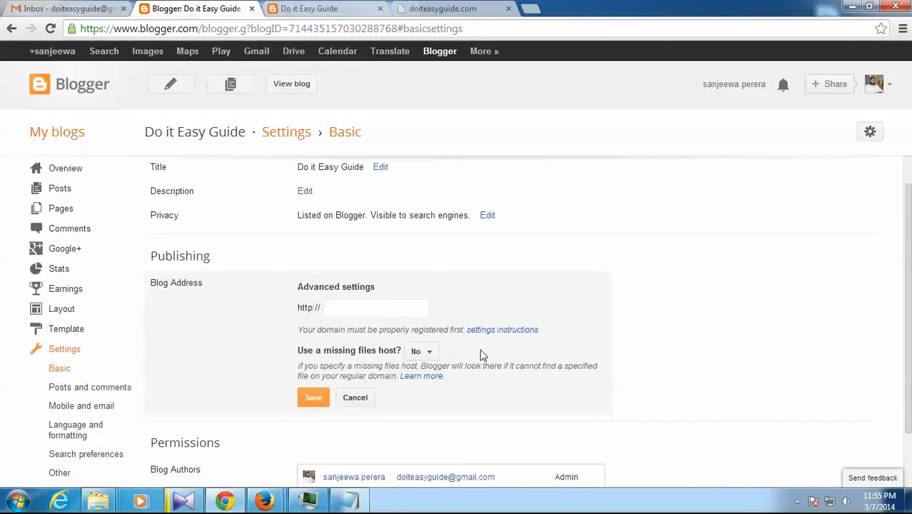
left_click(342, 307)
left_click(350, 500)
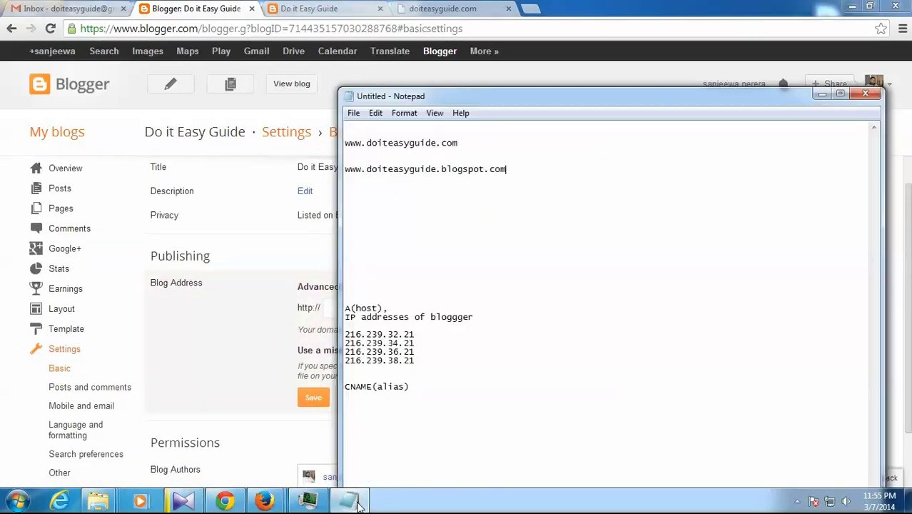
left_click_drag(461, 143, 348, 144)
key("ctrl+c")
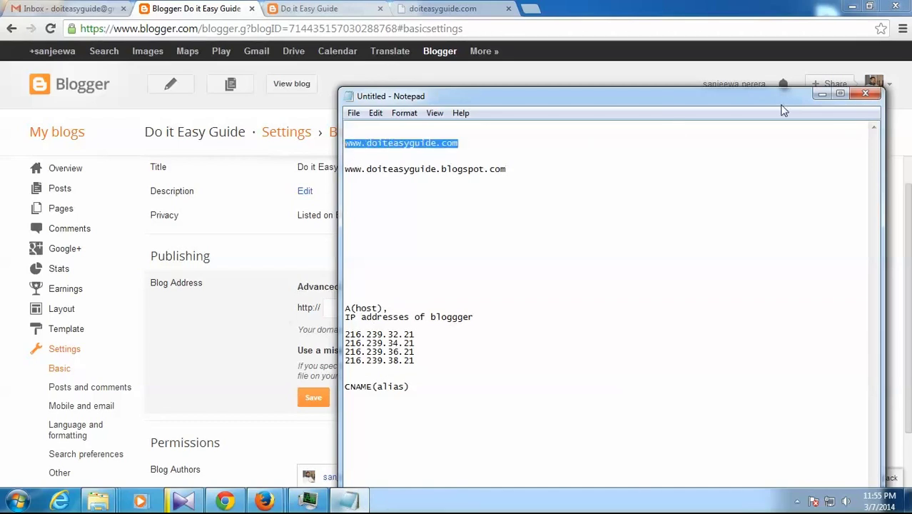
left_click(822, 95)
left_click(336, 308)
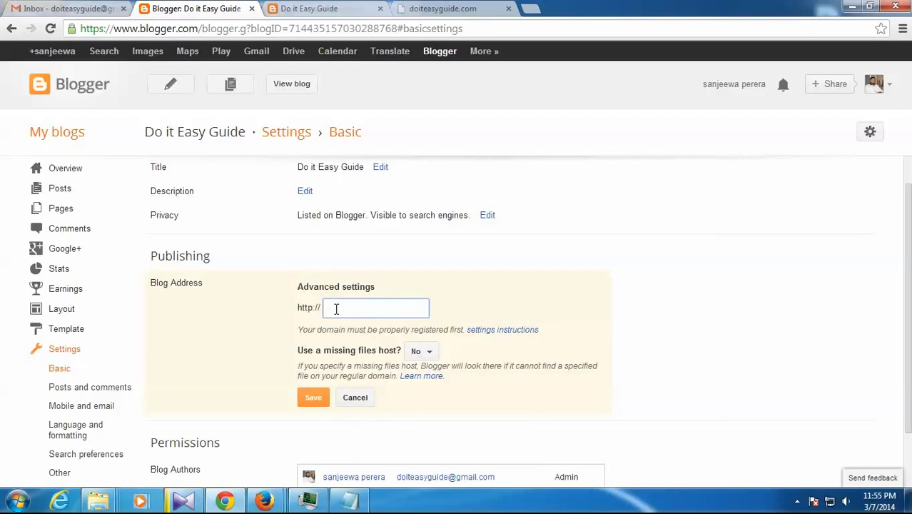
key("ctrl+v")
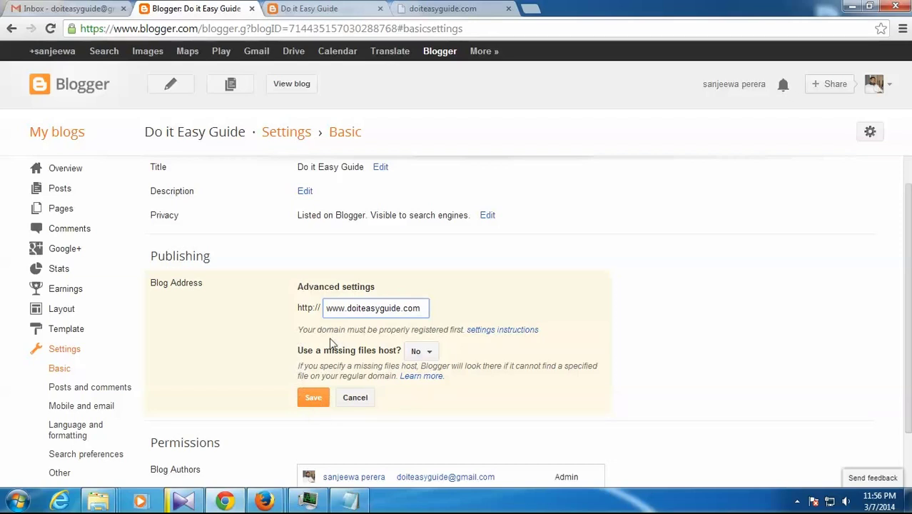
left_click(314, 398)
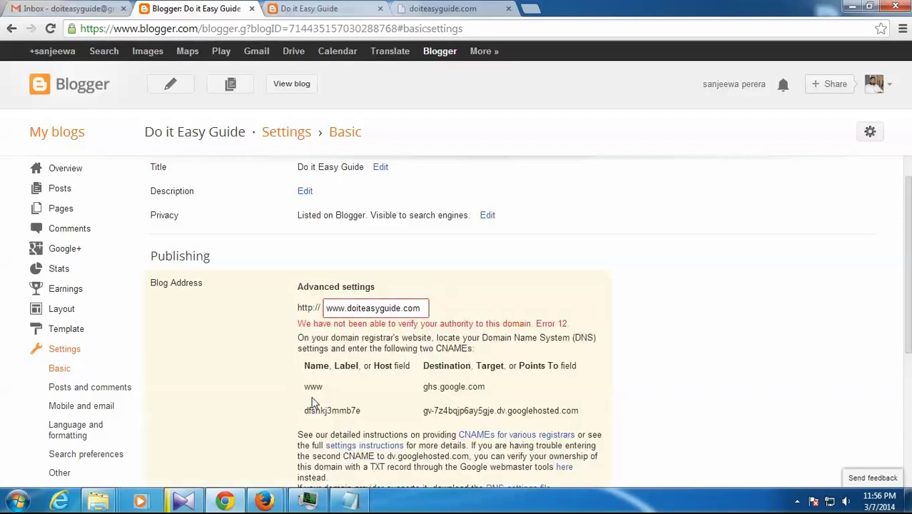
left_click_drag(907, 214, 907, 266)
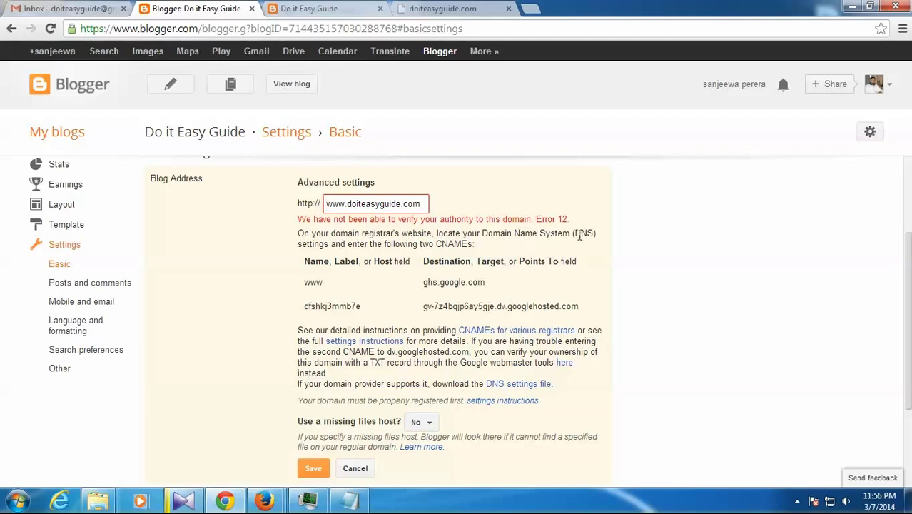
left_click_drag(574, 233, 590, 232)
left_click(459, 244)
left_click_drag(305, 281, 584, 313)
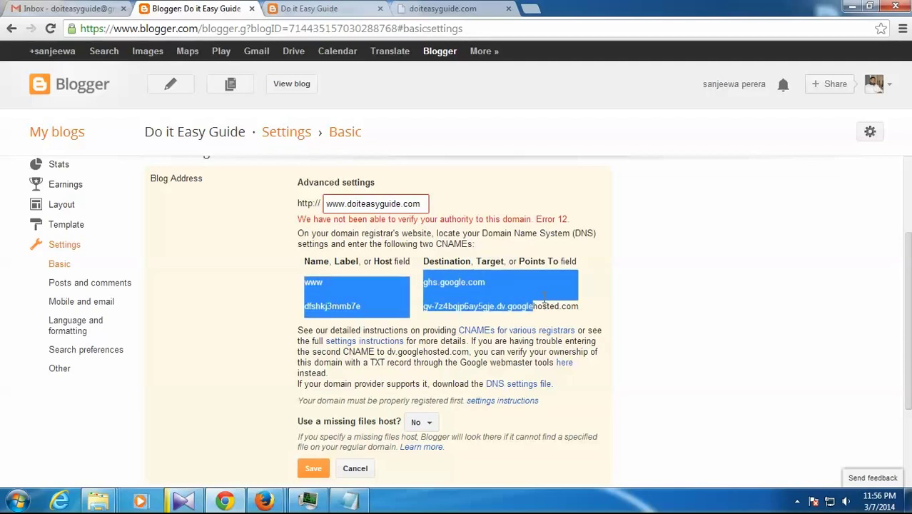
left_click(584, 313)
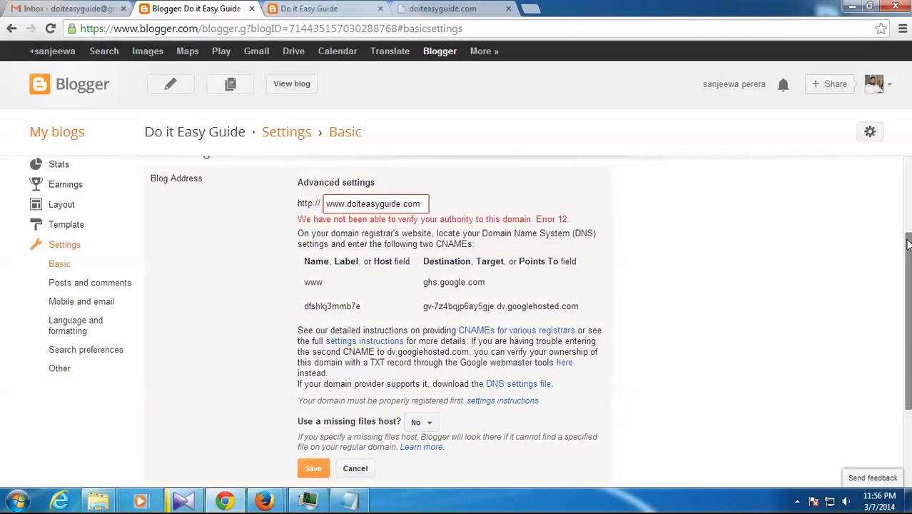
scroll(897, 239, "down", 1)
mouse_move(265, 501)
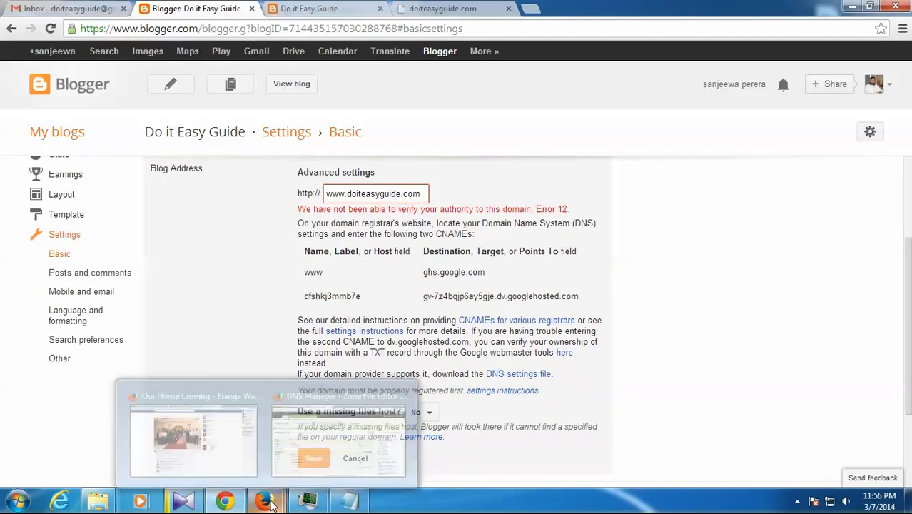
- Switch to Firefox's GoDaddy Zone File Editor for doiteasyguide.com
left_click(311, 448)
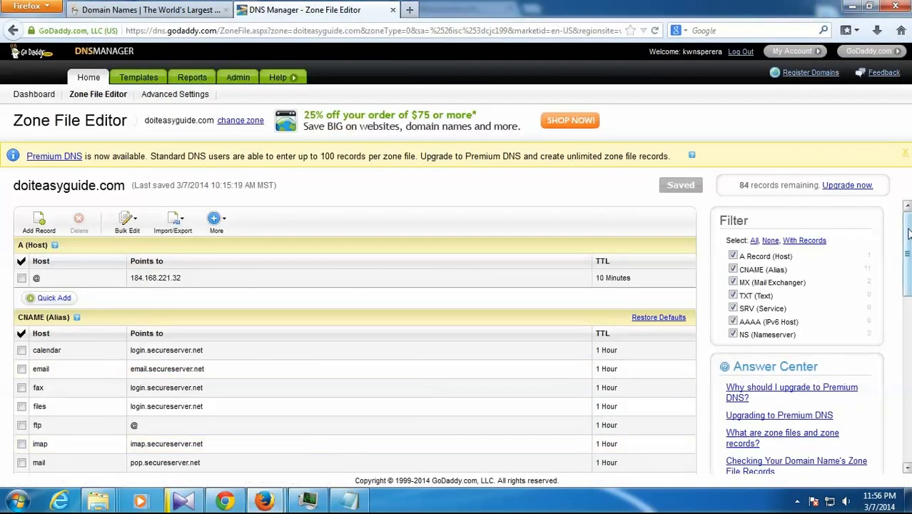
scroll(890, 222, "down", 1)
scroll(890, 223, "up", 1)
mouse_move(907, 236)
left_mouse_down()
mouse_move(908, 247)
mouse_move(907, 215)
left_mouse_up()
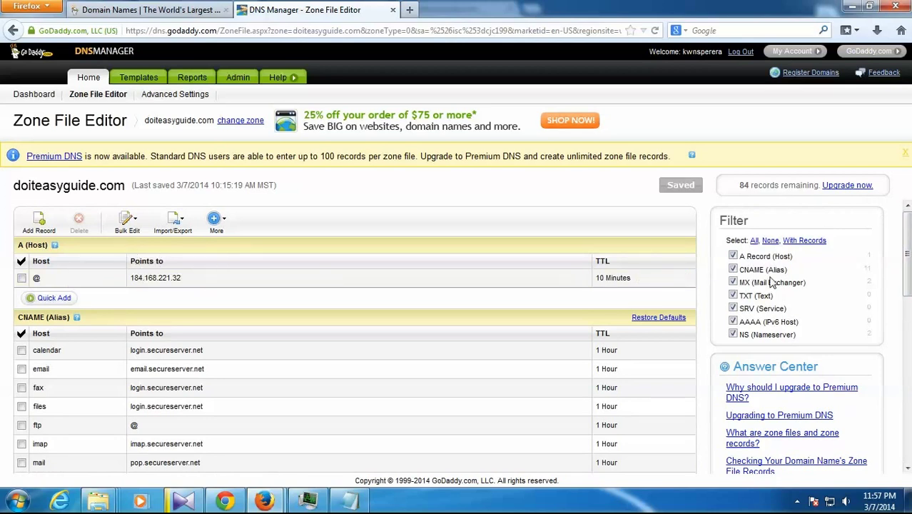
mouse_move(907, 239)
left_mouse_down()
mouse_move(908, 250)
mouse_move(907, 239)
left_mouse_up()
left_click(350, 505)
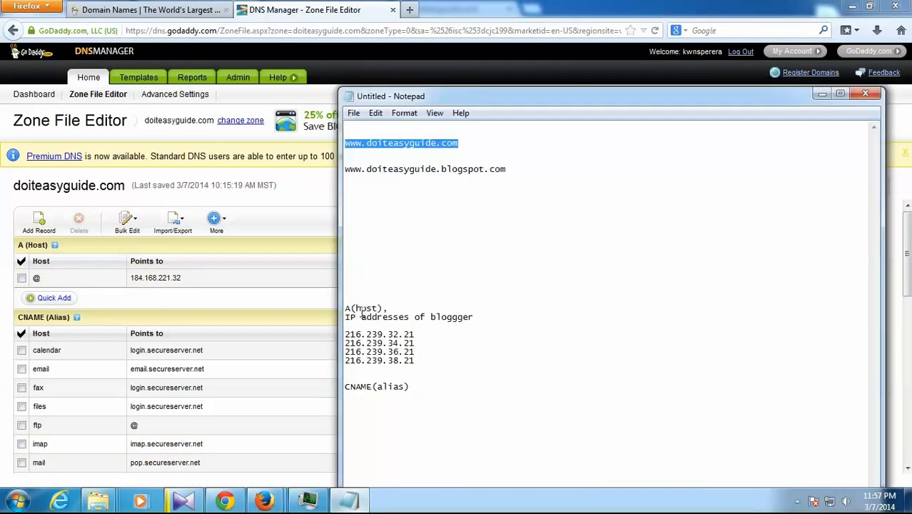
left_click_drag(428, 103, 460, 66)
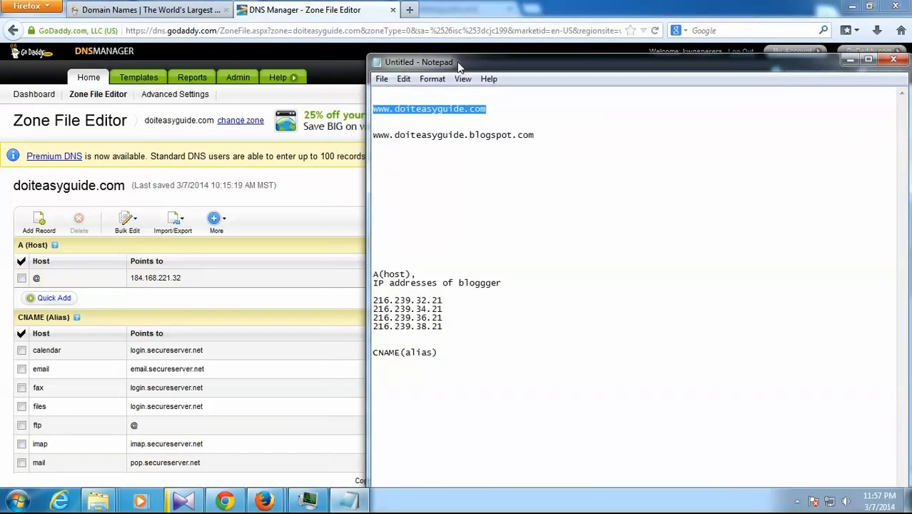
left_click(446, 327)
left_click_drag(446, 327, 369, 301)
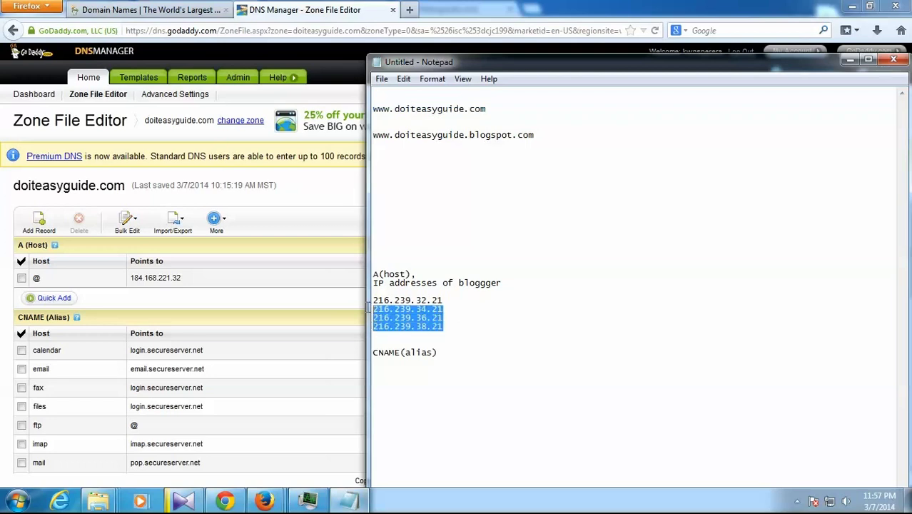
left_click(443, 319)
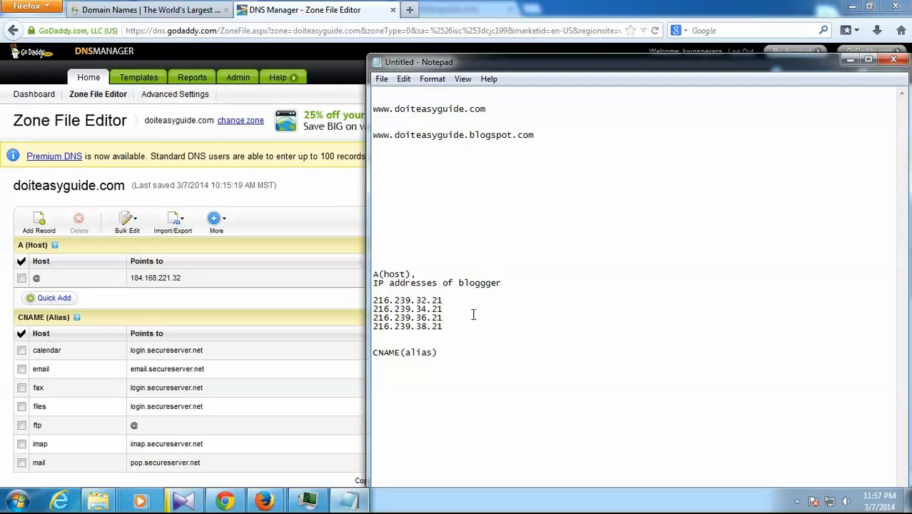
left_click_drag(446, 327, 359, 303)
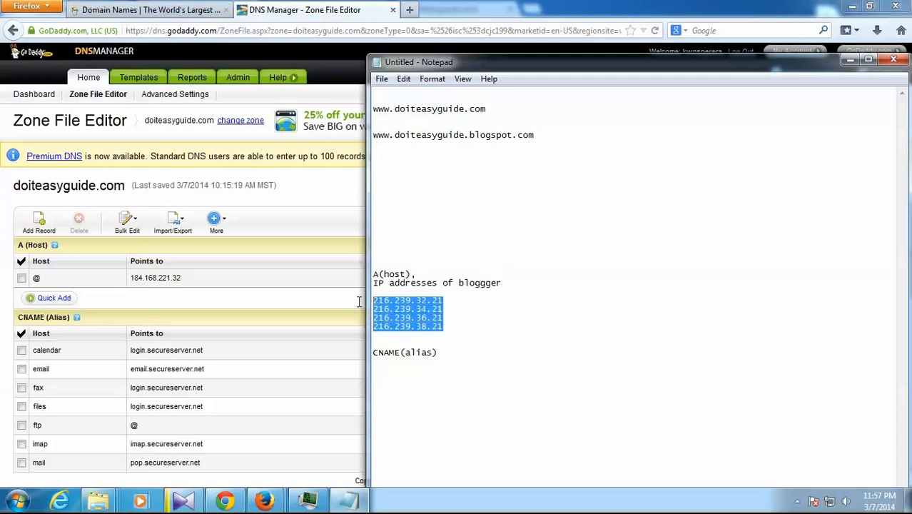
left_click(449, 320)
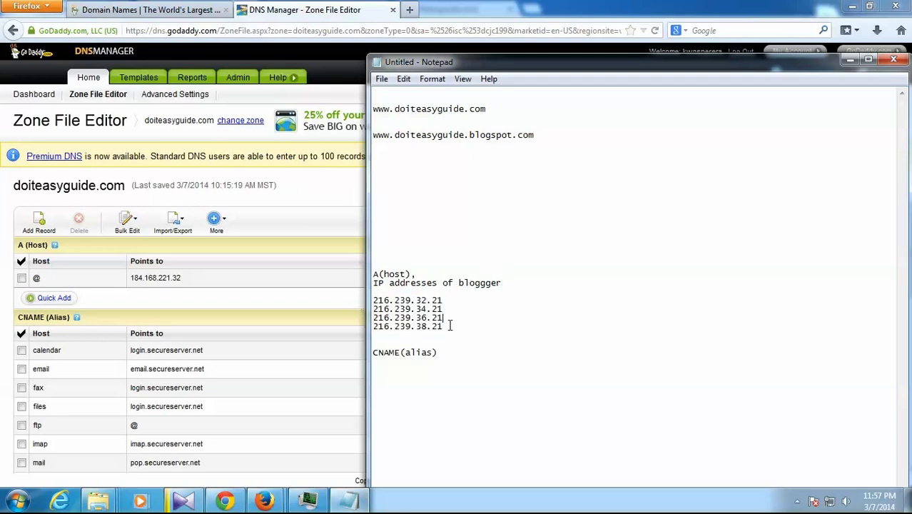
left_click(139, 300)
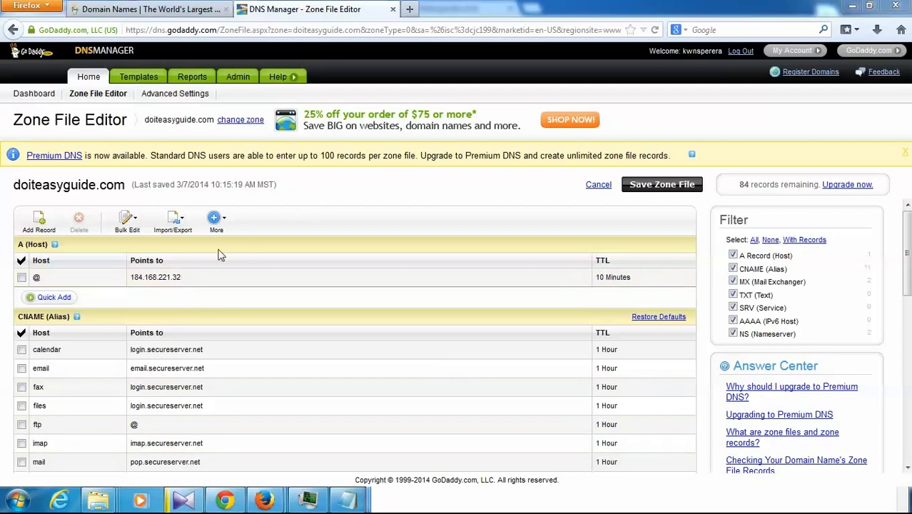
- Add four empty A record rows with Quick Add
left_click(54, 297)
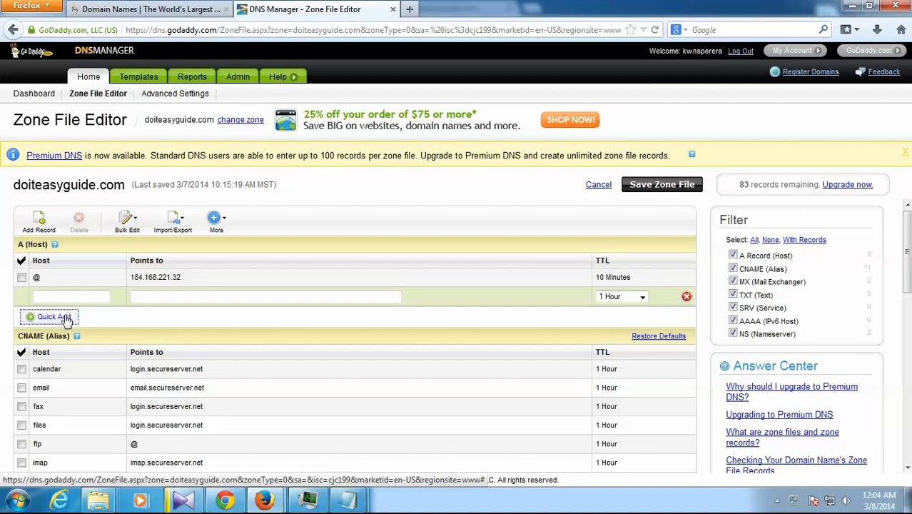
left_click(54, 317)
left_click(54, 336)
left_click(55, 355)
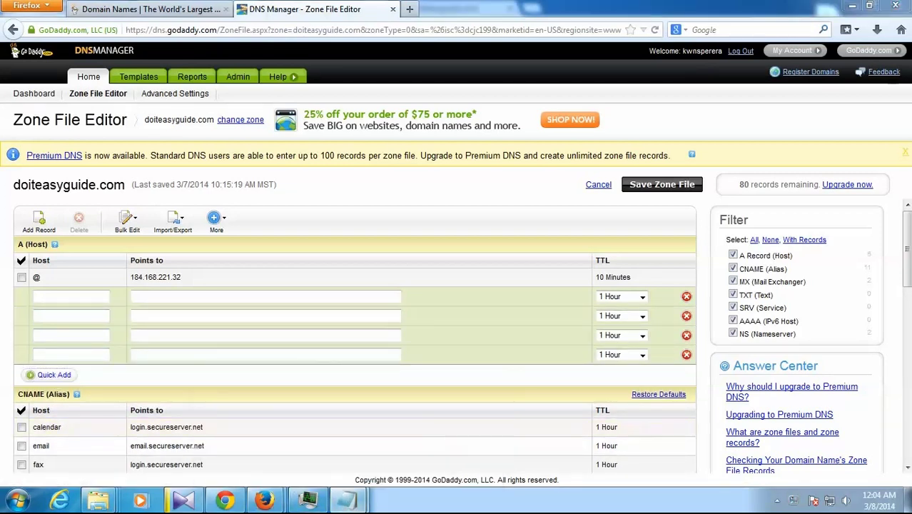
- Point the first two new records to 216.239.32.21 and 216.239.34.21
left_click(349, 500)
left_click_drag(449, 299, 373, 300)
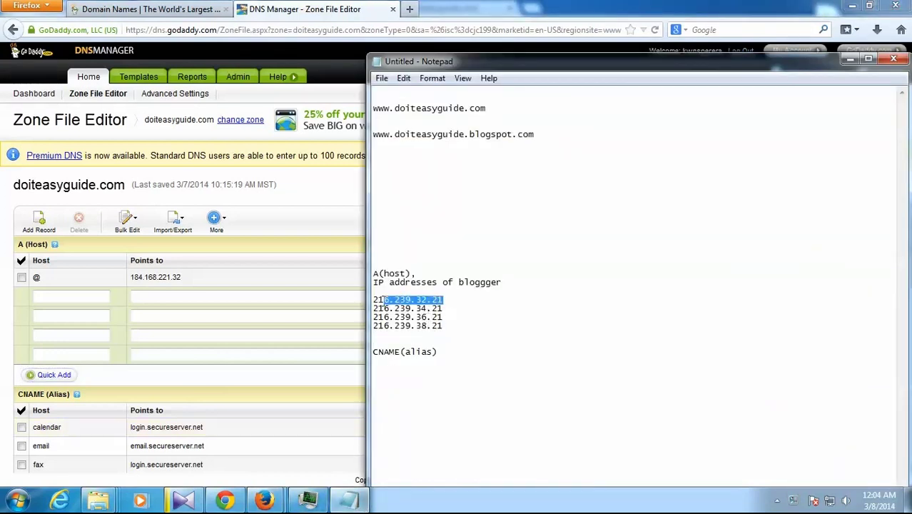
left_click(178, 298)
type("216.239.32.21")
key("alt+Tab")
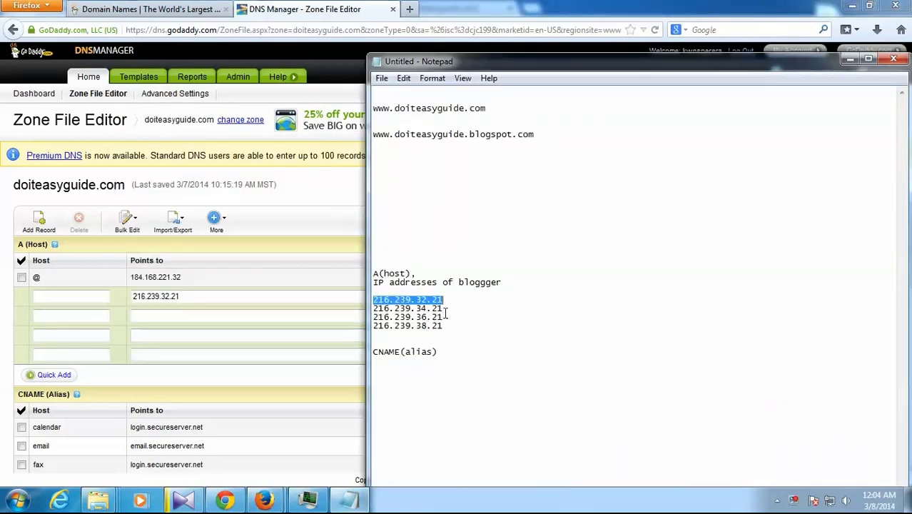
left_click_drag(443, 309, 372, 309)
key("ctrl+c")
left_click(220, 315)
key("ctrl+v")
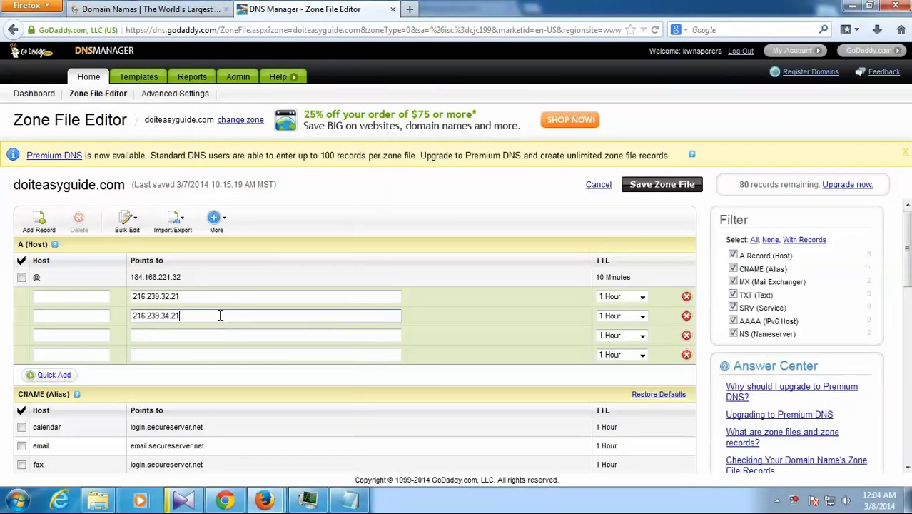
- Point the third and fourth new records to 216.239.36.21 and 216.239.38.21
key("alt+Tab")
left_click_drag(443, 317, 372, 317)
key("ctrl+c")
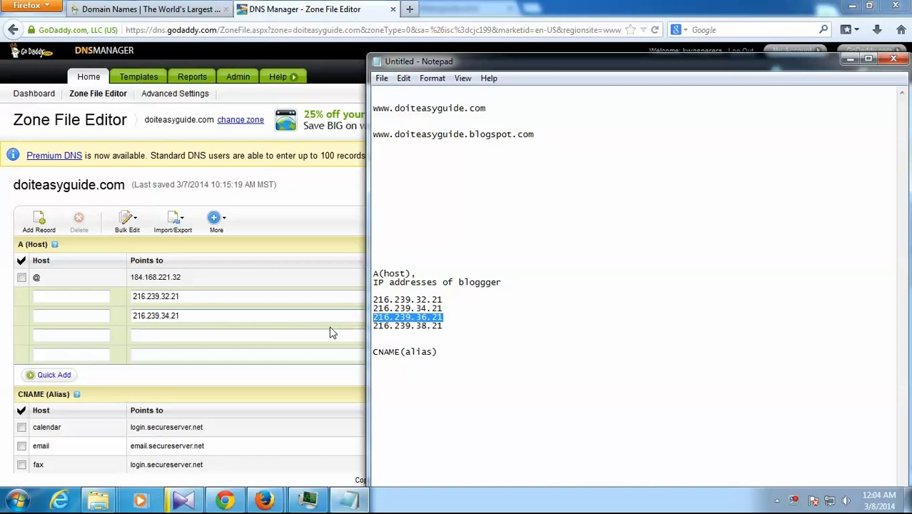
left_click(175, 335)
key("ctrl+v")
key("alt+Tab")
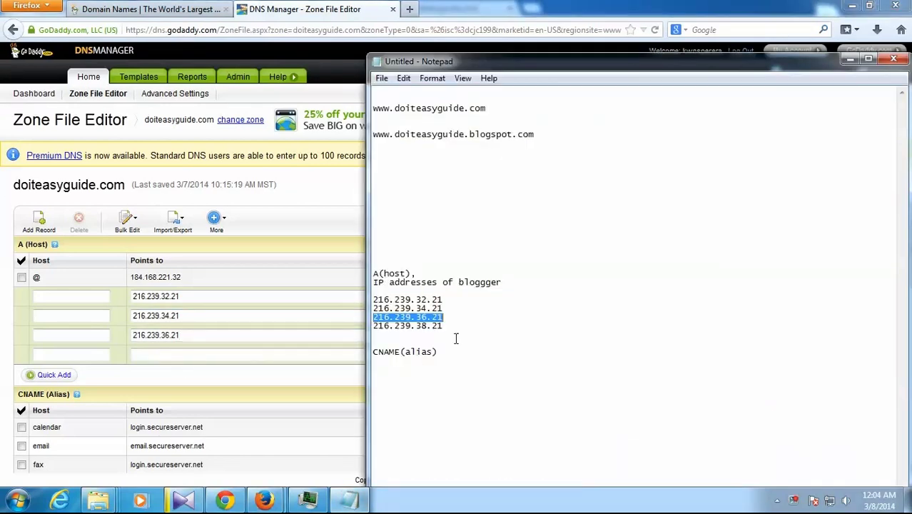
left_click_drag(448, 325, 373, 325)
key("ctrl+c")
left_click(200, 354)
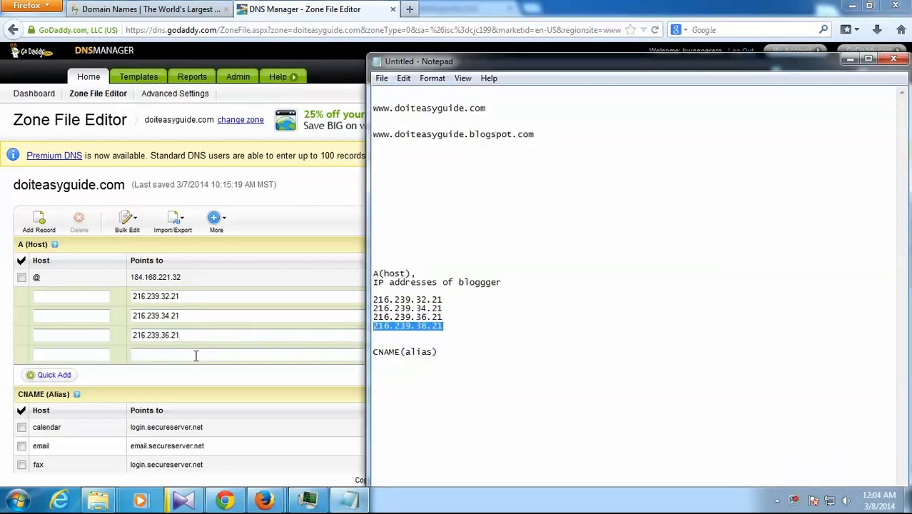
key("ctrl+v")
- Set the host of all four new A records to @
left_click(71, 277)
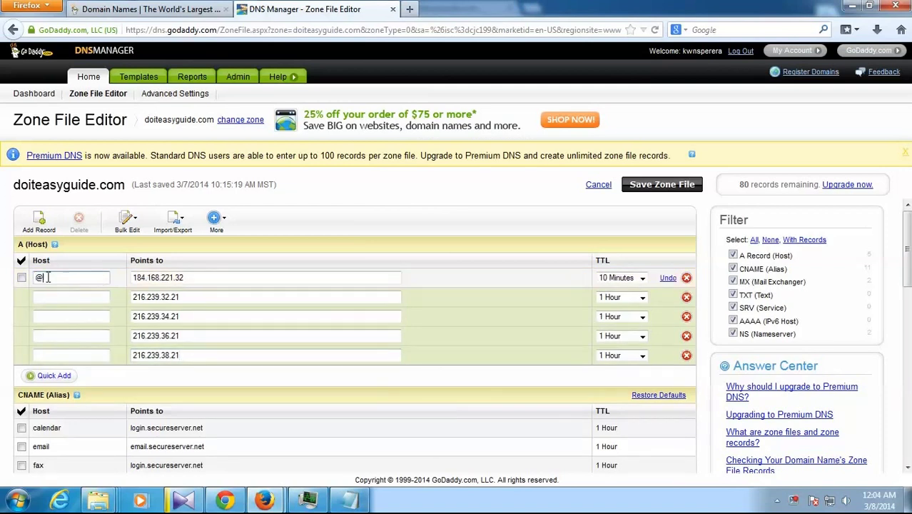
left_click_drag(43, 277, 31, 280)
key("ctrl+c")
left_click(64, 296)
key("ctrl+v")
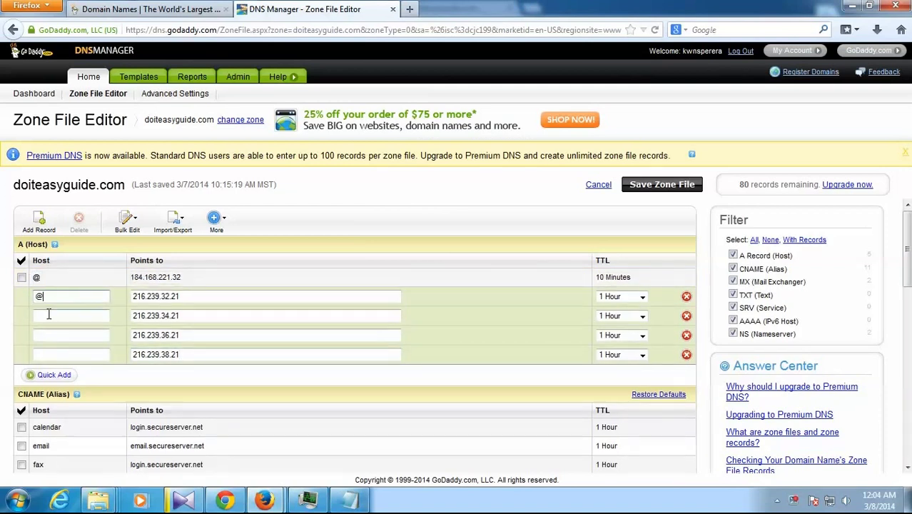
left_click(65, 315)
key("ctrl+v")
left_click(65, 335)
key("ctrl+v")
left_click(65, 354)
key("ctrl+v")
- Save the doiteasyguide.com zone file, confirm, and dismiss the saved notice
left_click(663, 188)
left_click(439, 286)
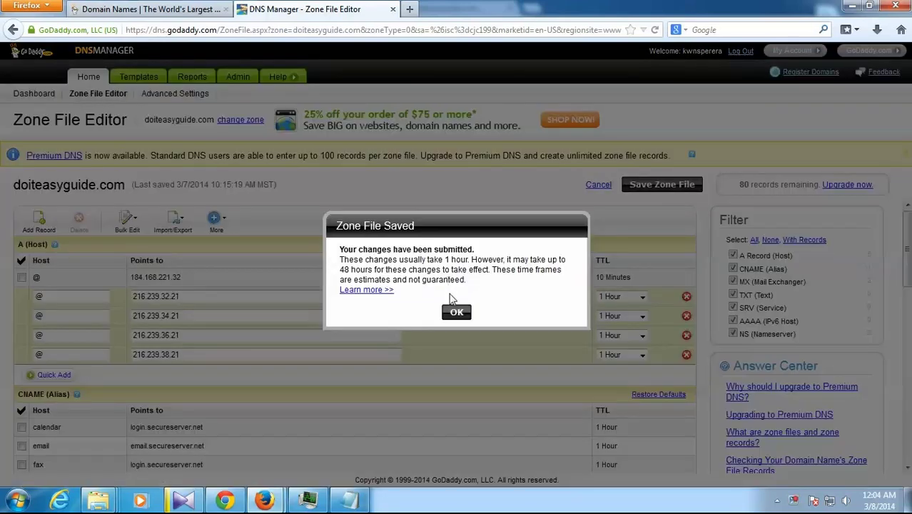
left_click(456, 314)
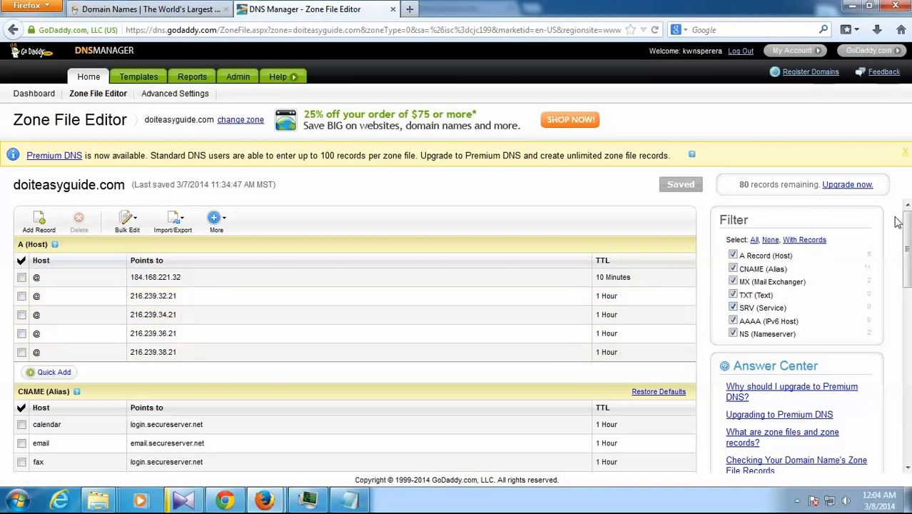
left_click_drag(907, 229, 901, 318)
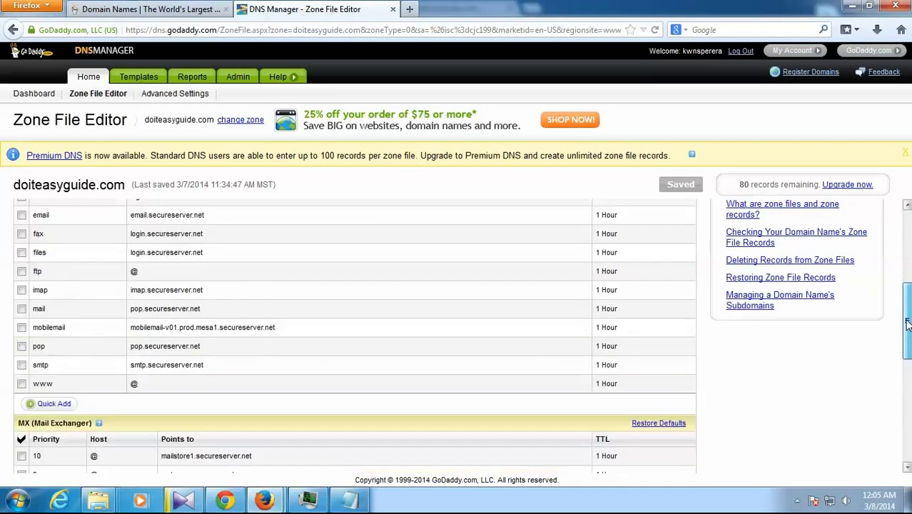
left_click_drag(907, 336, 907, 293)
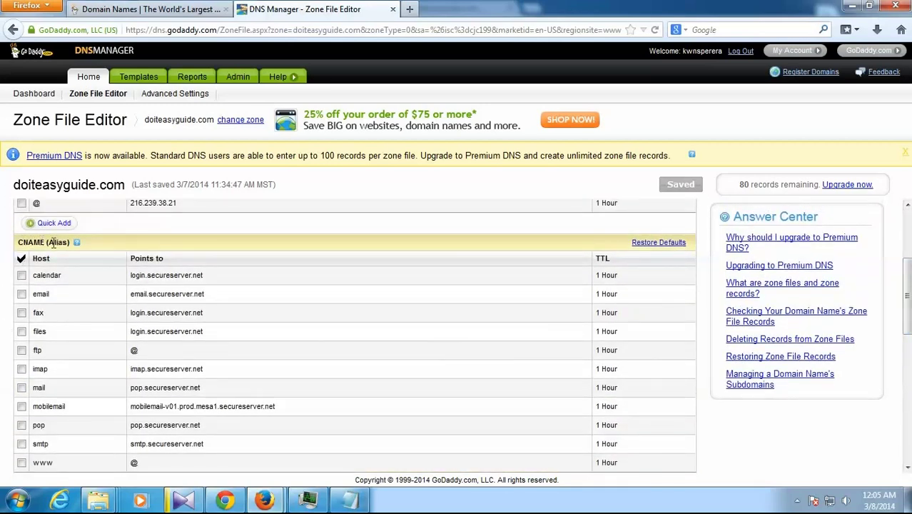
left_click_drag(907, 293, 906, 334)
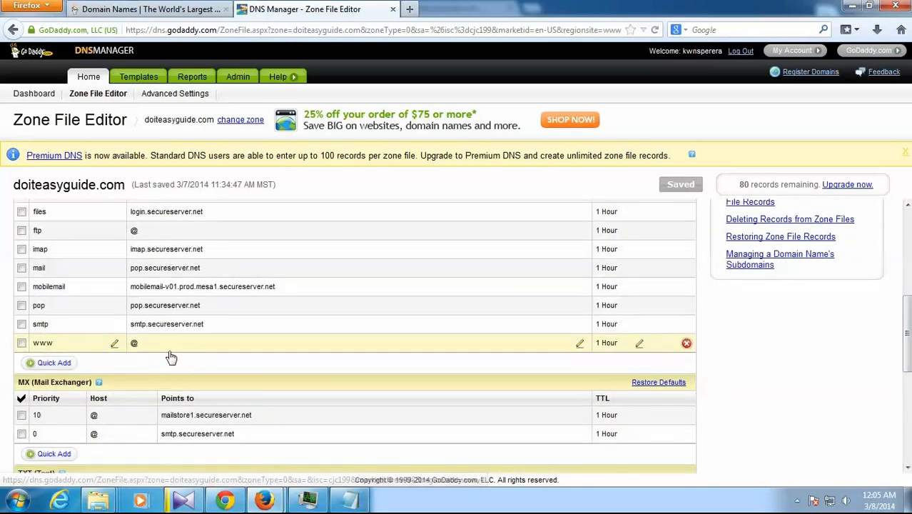
- Copy the ghs.google.com destination from Blogger's listed CNAME records
left_click(224, 499)
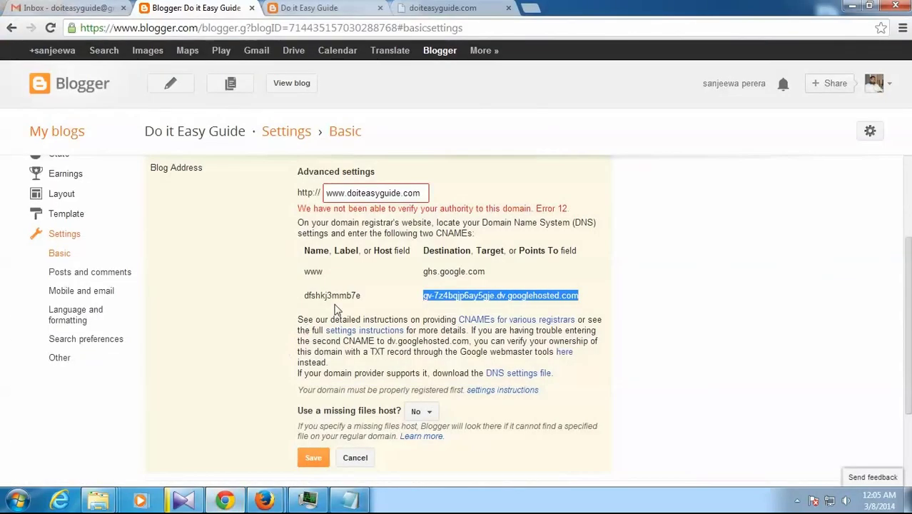
left_click_drag(305, 271, 584, 296)
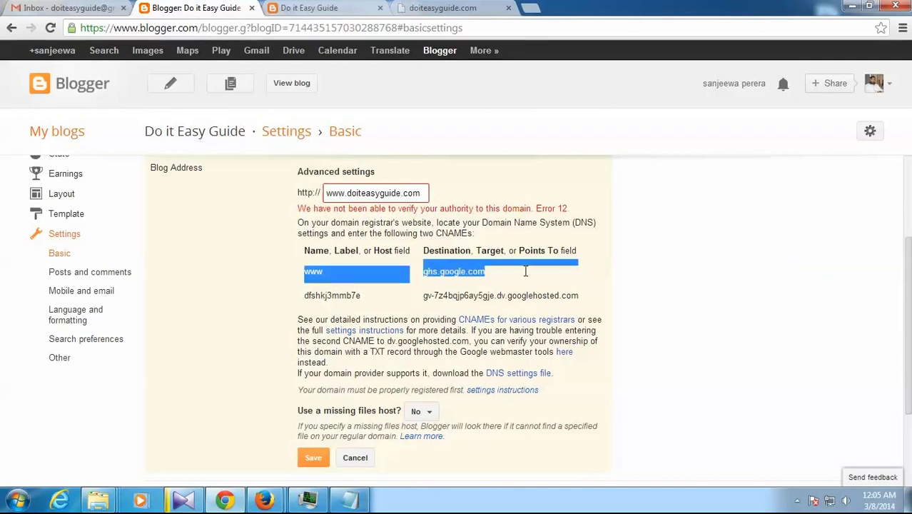
left_click(307, 271)
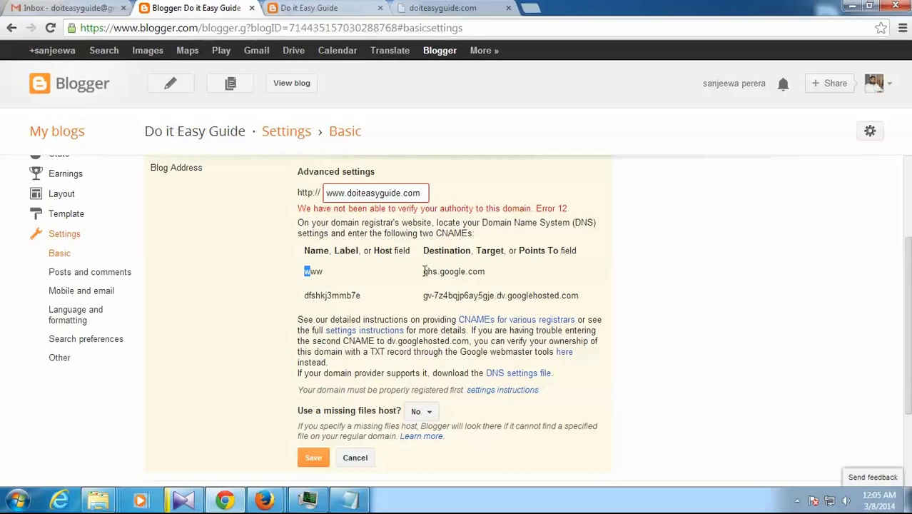
left_click_drag(423, 271, 486, 272)
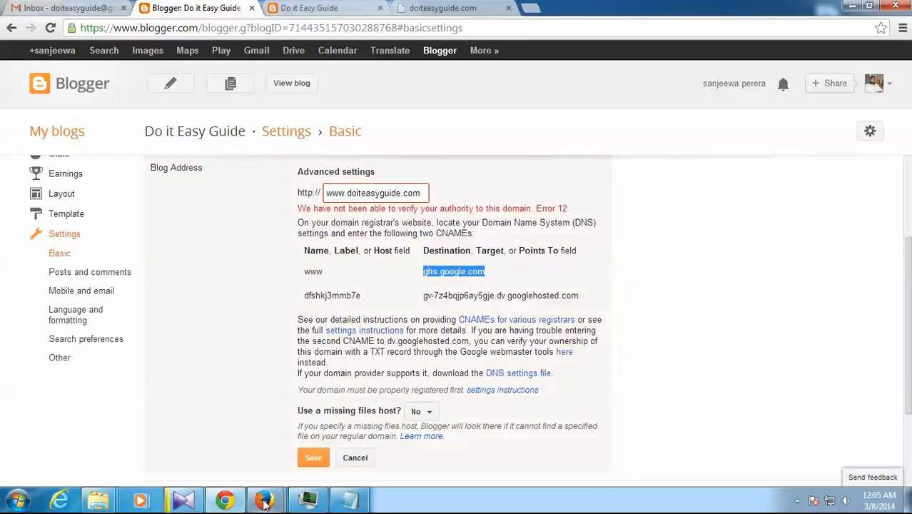
left_click(347, 434)
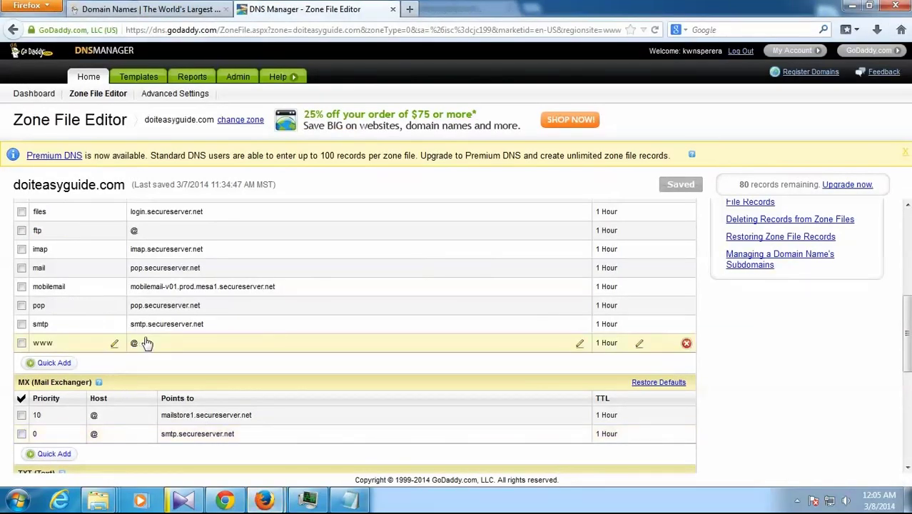
- Set the www CNAME to ghs.google.com and add a blank record row
left_click(571, 351)
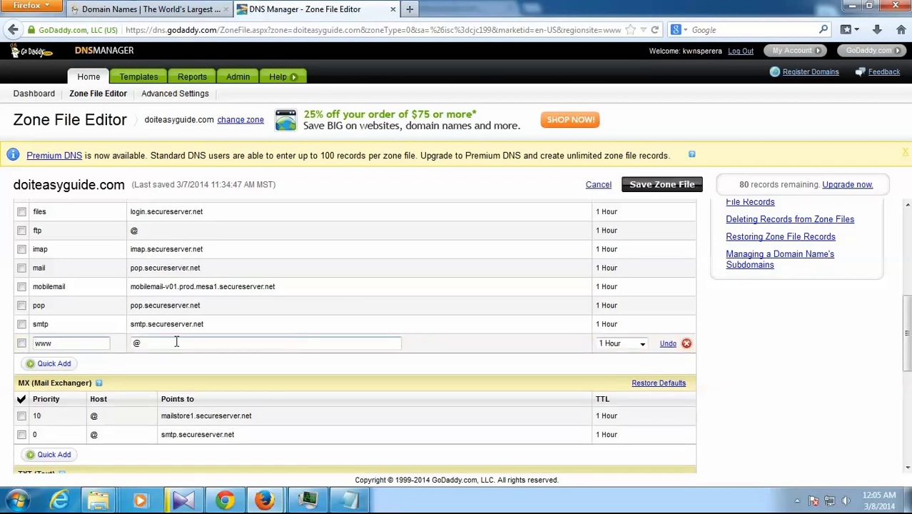
left_click(139, 343)
type("ghs.google.com")
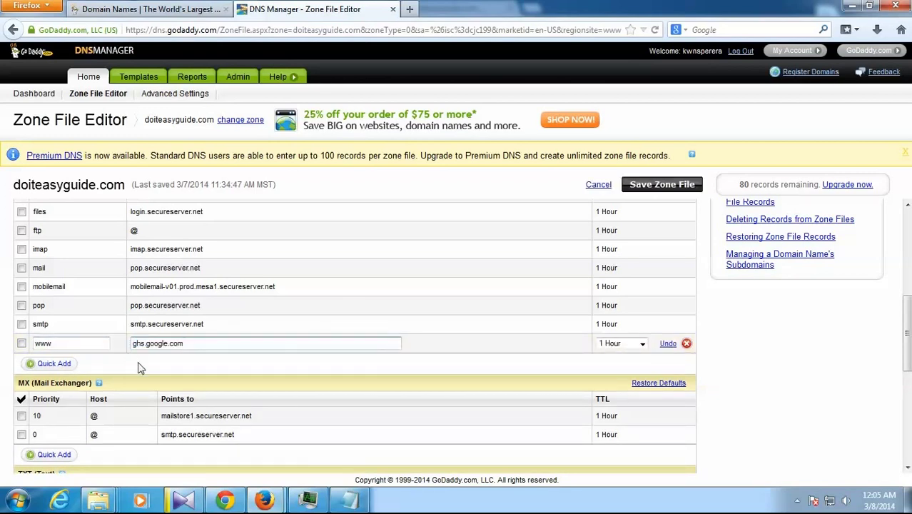
left_click(143, 364)
left_click(50, 364)
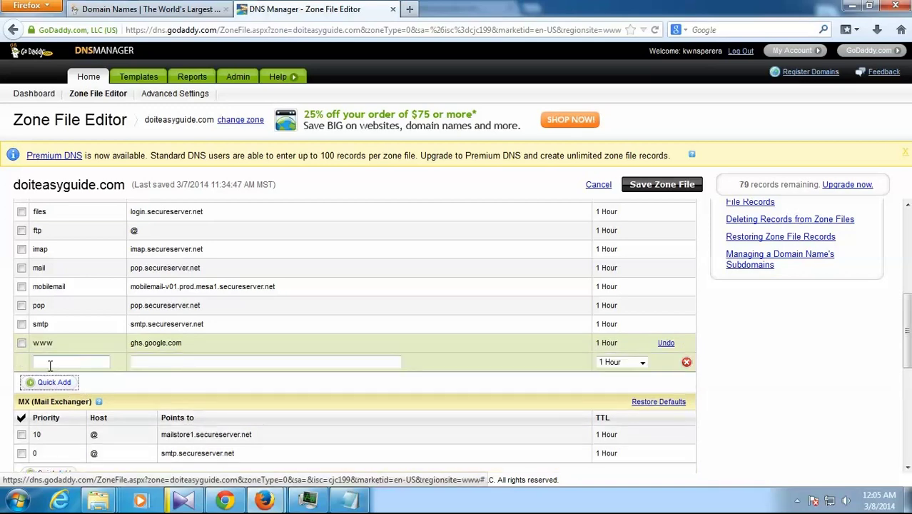
- Copy dfshkj3mmb7e from Blogger and paste it as the new record's host
left_click(225, 500)
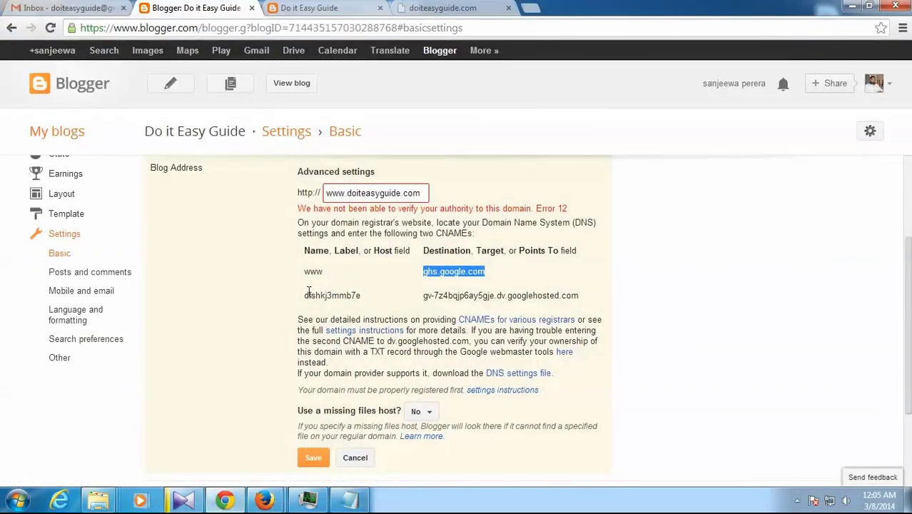
left_click_drag(305, 295, 362, 294)
right_click(347, 295)
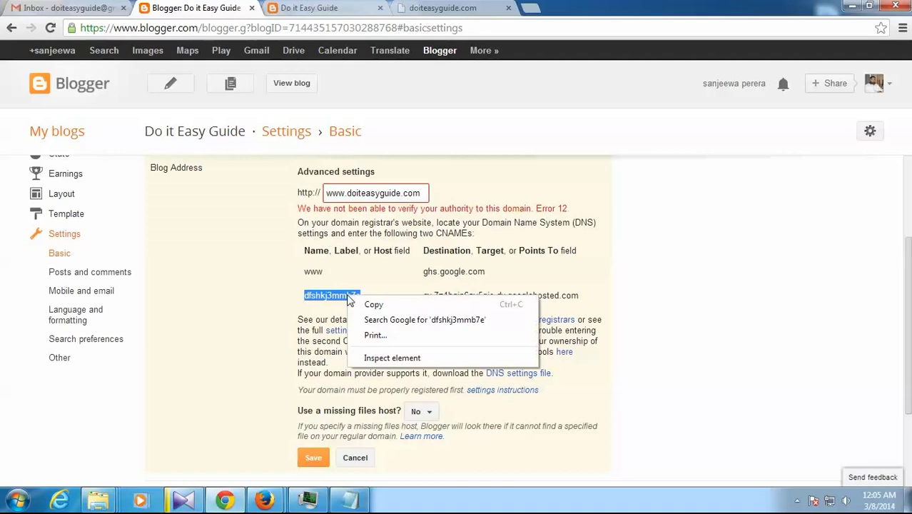
left_click(372, 305)
left_click(264, 500)
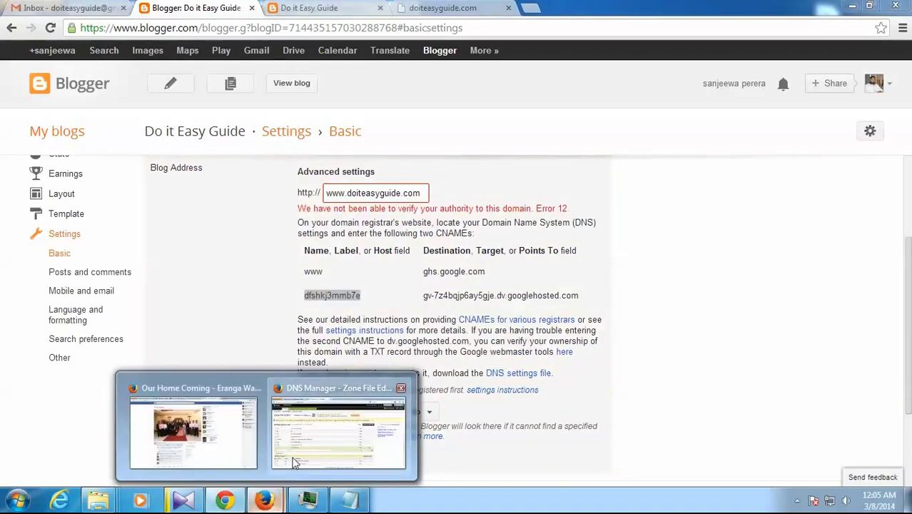
left_click(300, 428)
left_click(64, 362)
key("ctrl+v")
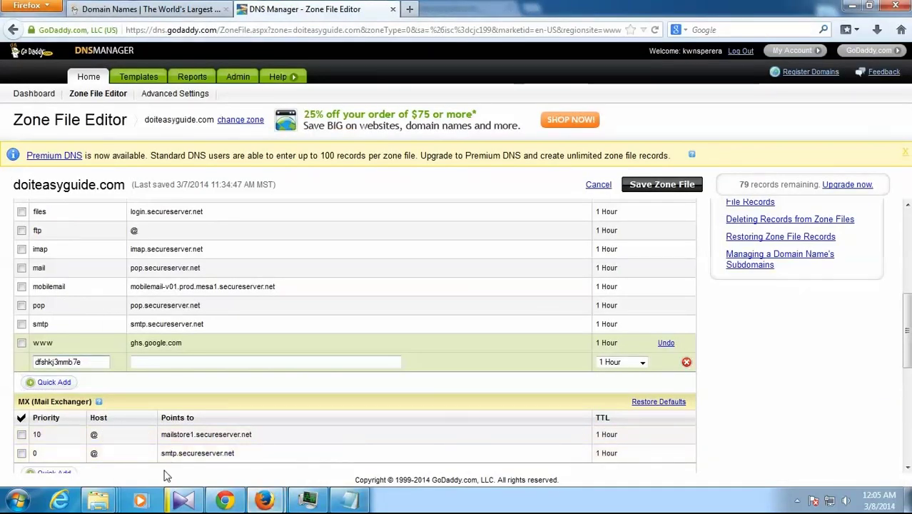
- Paste gv-7z4bqjp6ay5gje.dv.googlehosted.com as its destination, then recheck the www record
left_click(225, 500)
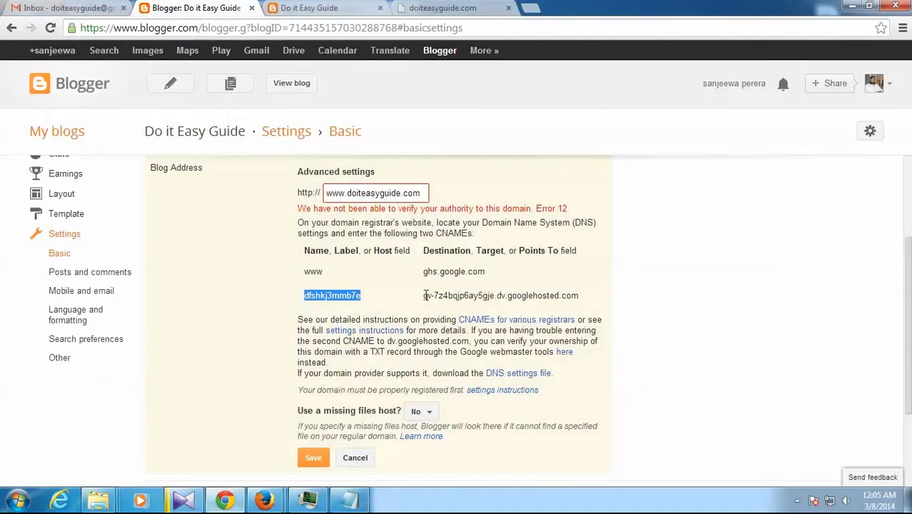
left_click_drag(424, 295, 581, 295)
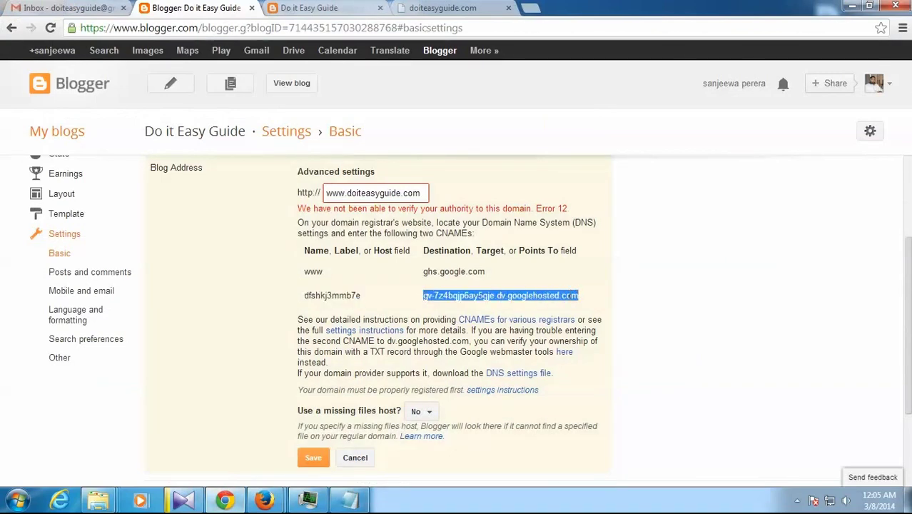
right_click(575, 295)
left_click(599, 304)
left_click(264, 499)
left_click(343, 436)
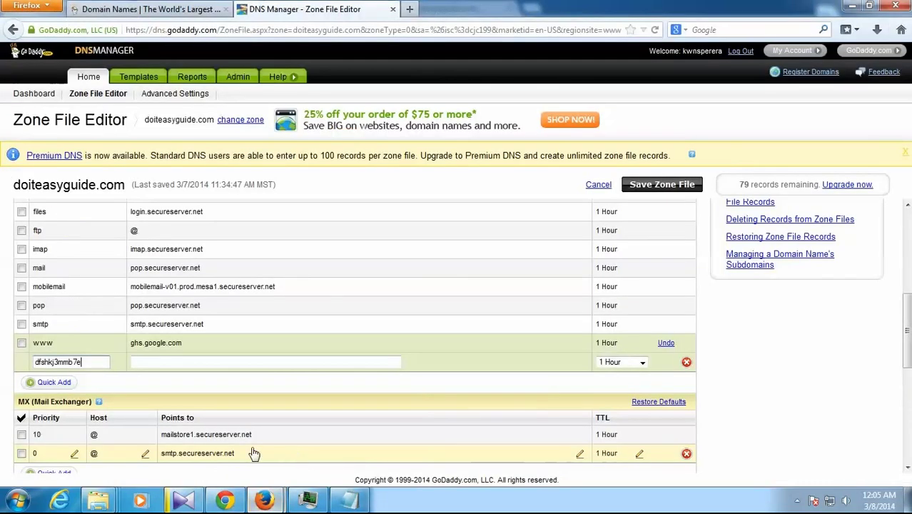
left_click(164, 362)
right_click(164, 362)
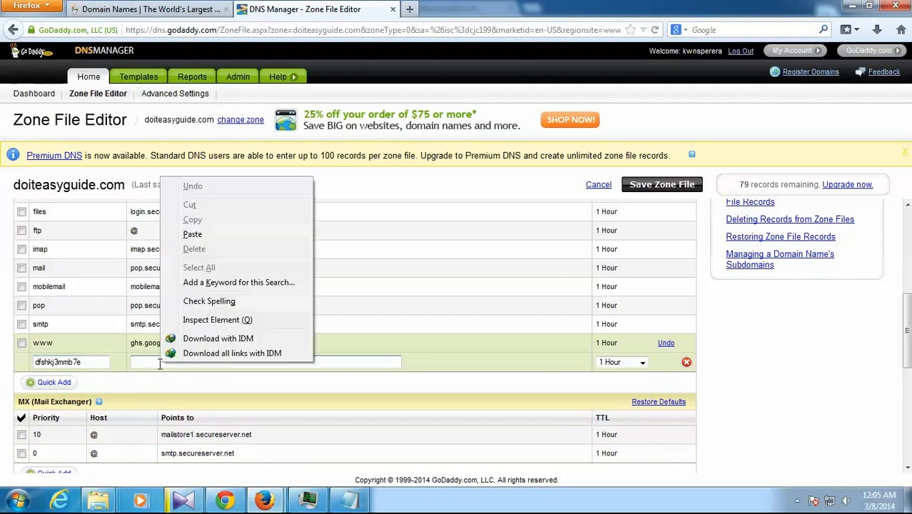
left_click(192, 234)
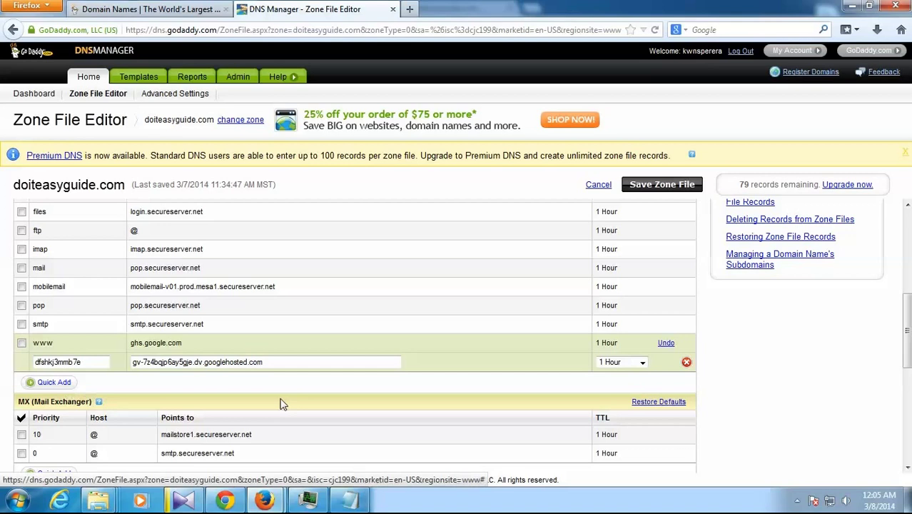
left_click(519, 350)
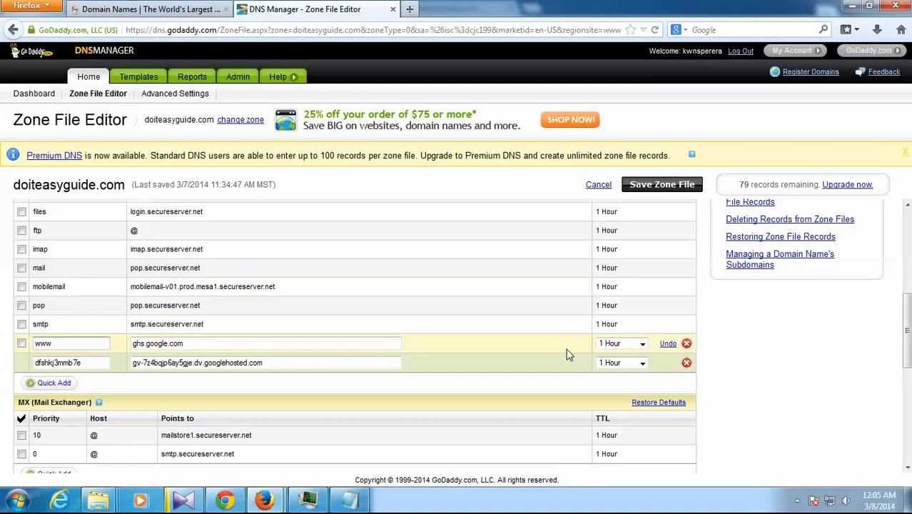
left_click(500, 386)
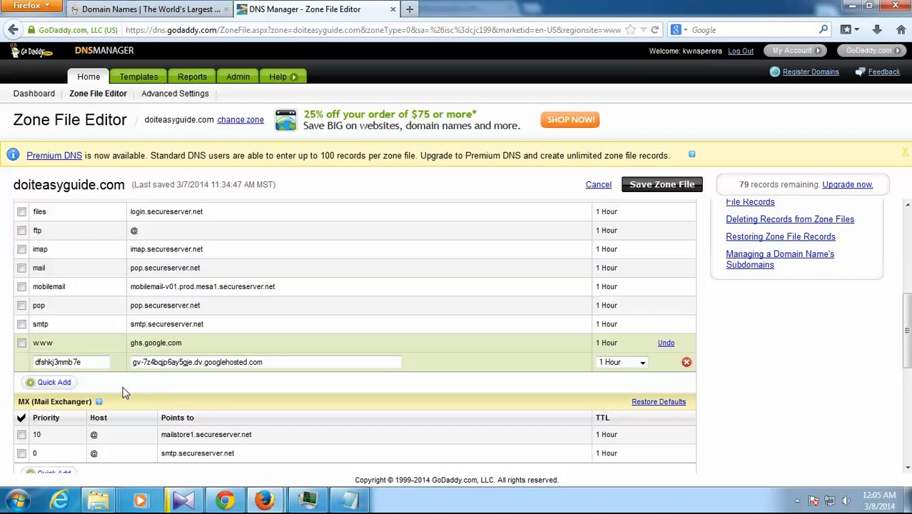
- Remove the extra blank row and save the zone file with the 216.239.32/34/36/38.21 A records
left_click(54, 382)
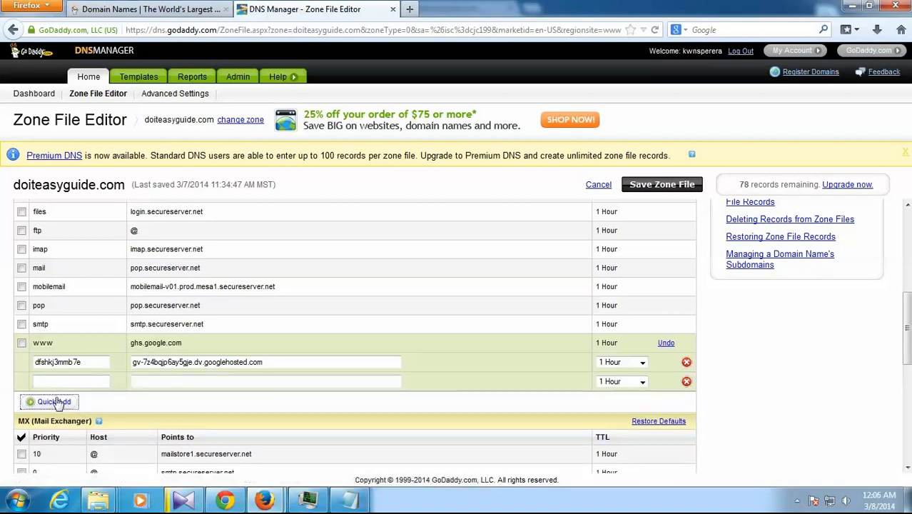
left_click(686, 381)
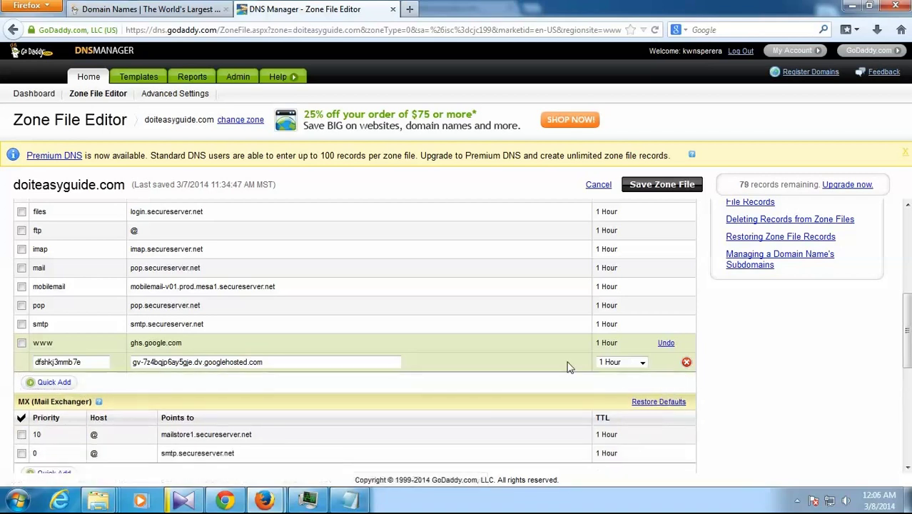
left_click(657, 187)
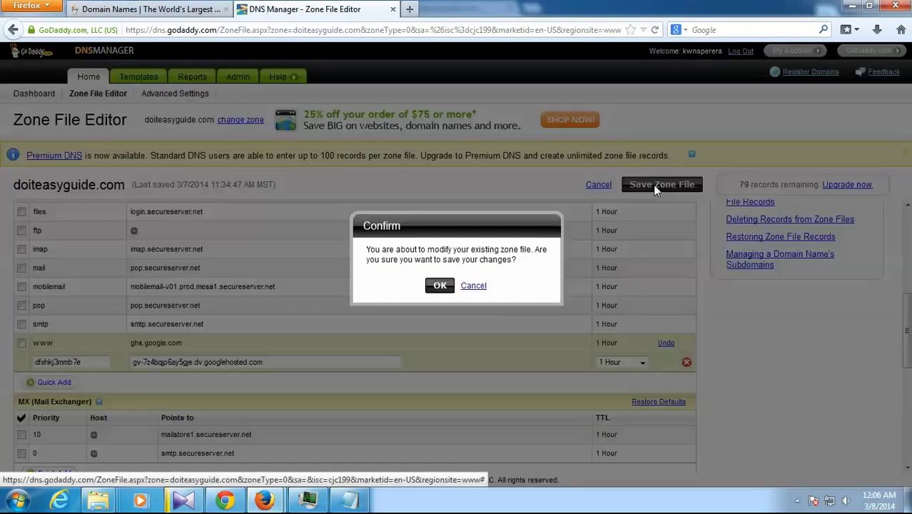
left_click(440, 286)
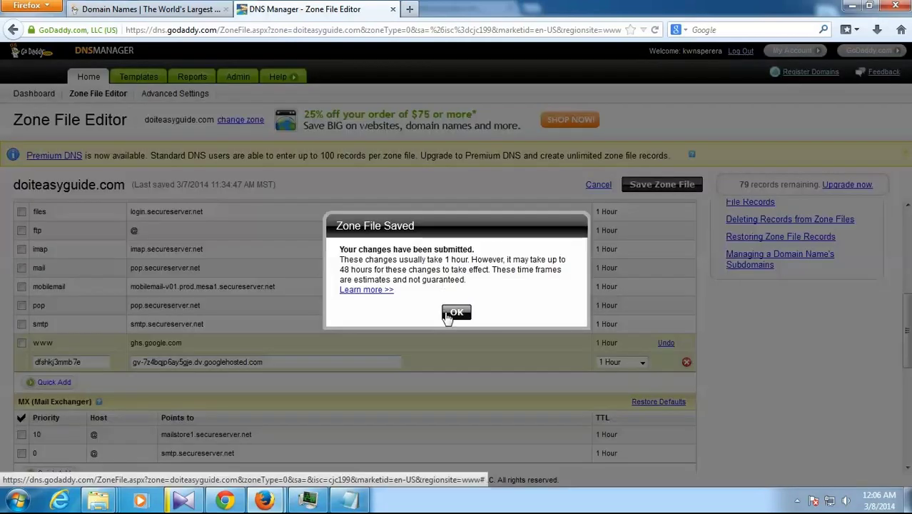
left_click(456, 312)
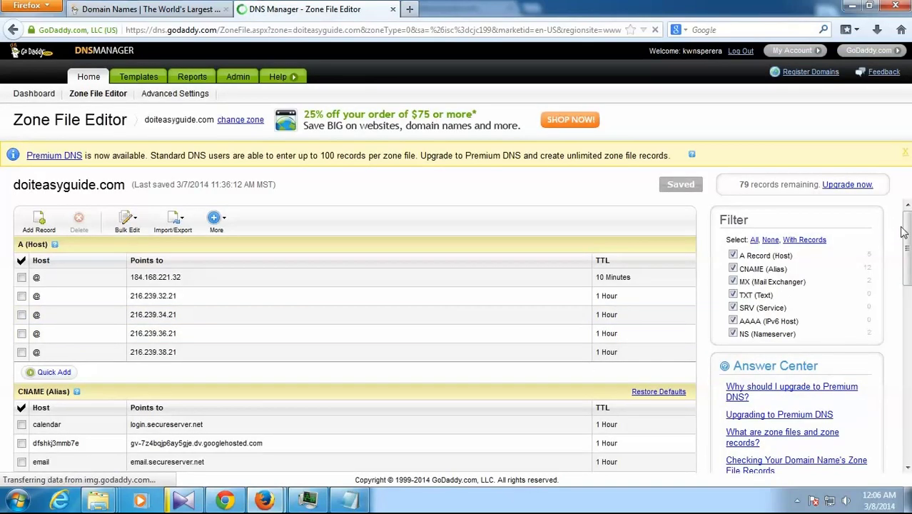
scroll(904, 231, "down", 5)
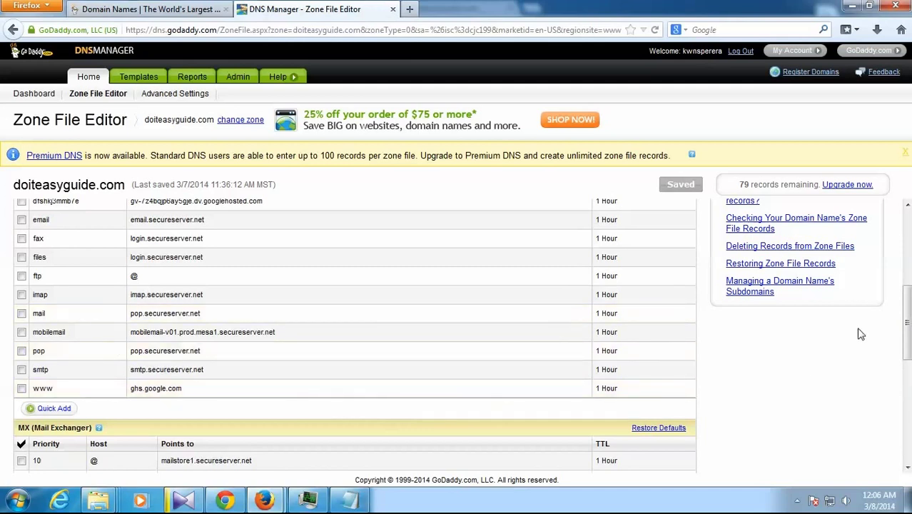
scroll(904, 321, "down", 1)
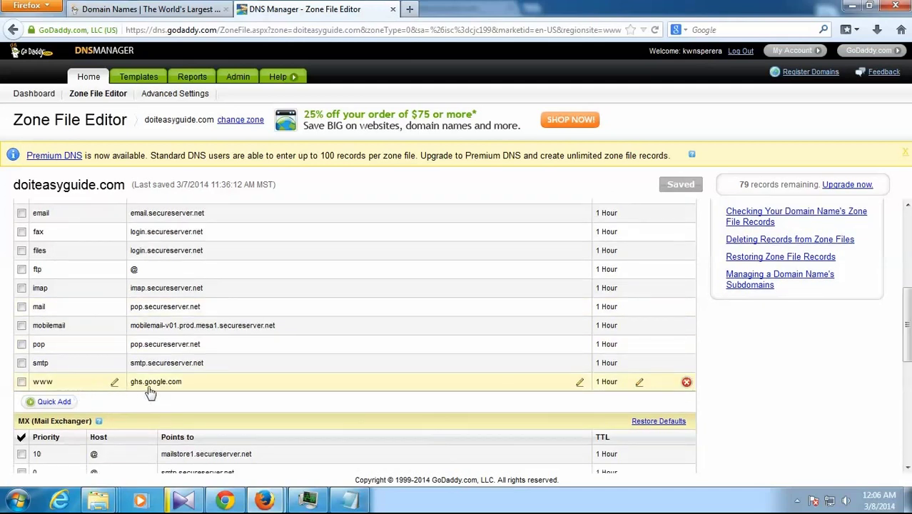
left_click_drag(907, 346, 907, 314)
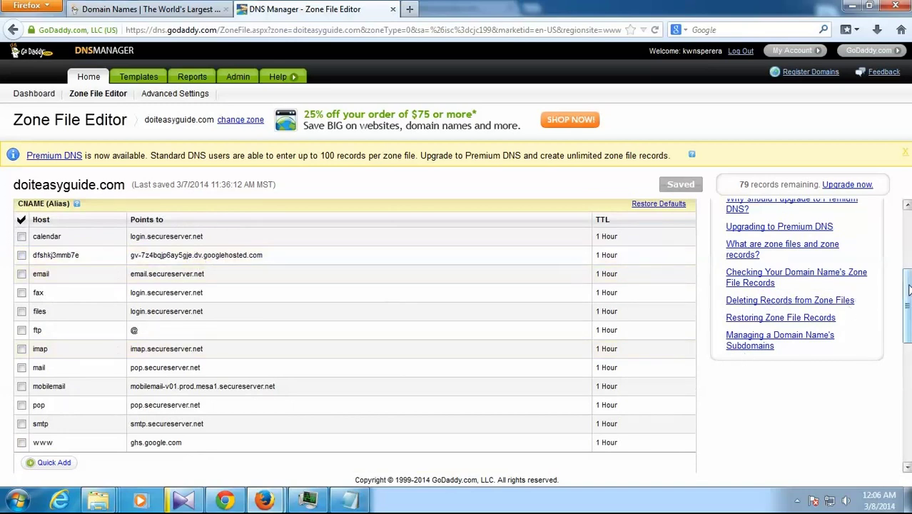
left_click_drag(907, 306, 906, 214)
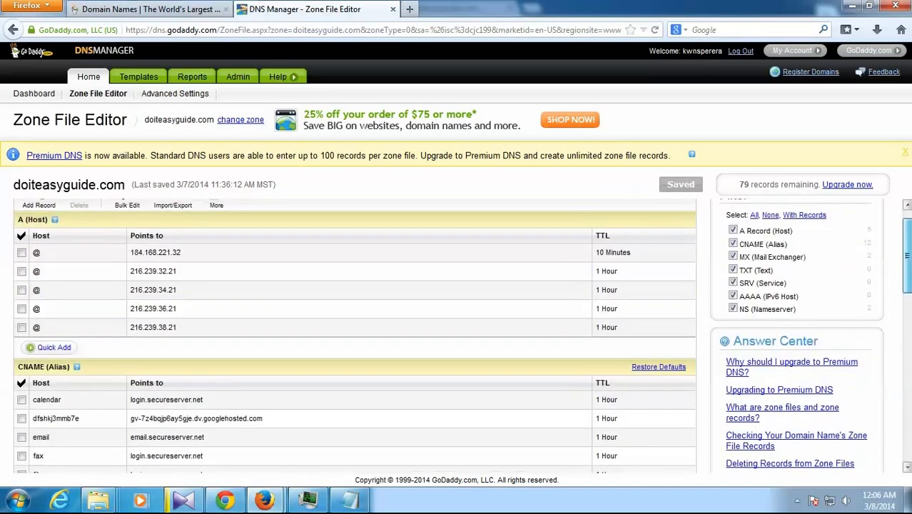
left_click(224, 500)
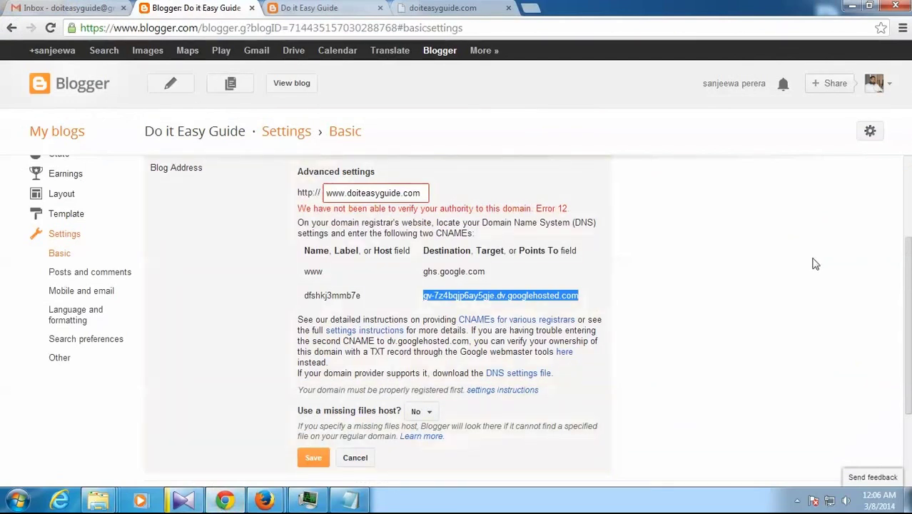
mouse_move(908, 275)
left_mouse_down()
mouse_move(908, 265)
mouse_move(907, 275)
left_mouse_up()
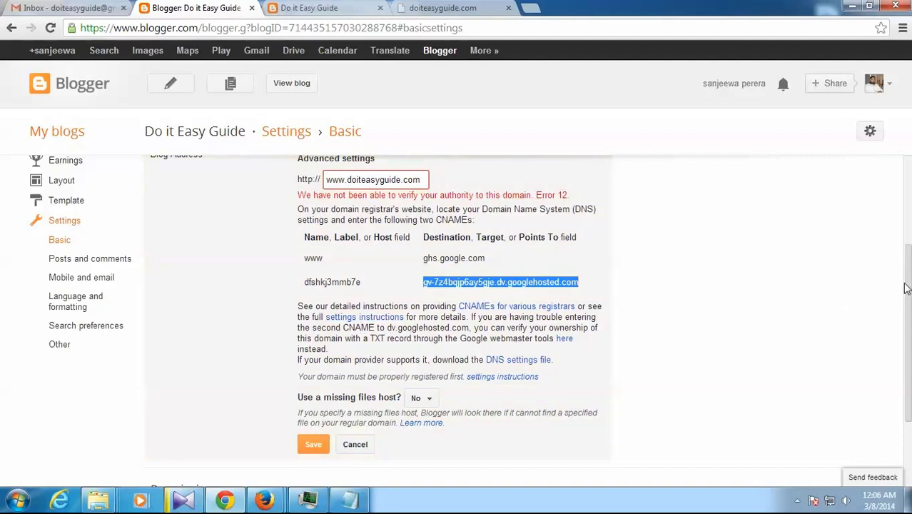
left_click_drag(906, 285, 906, 278)
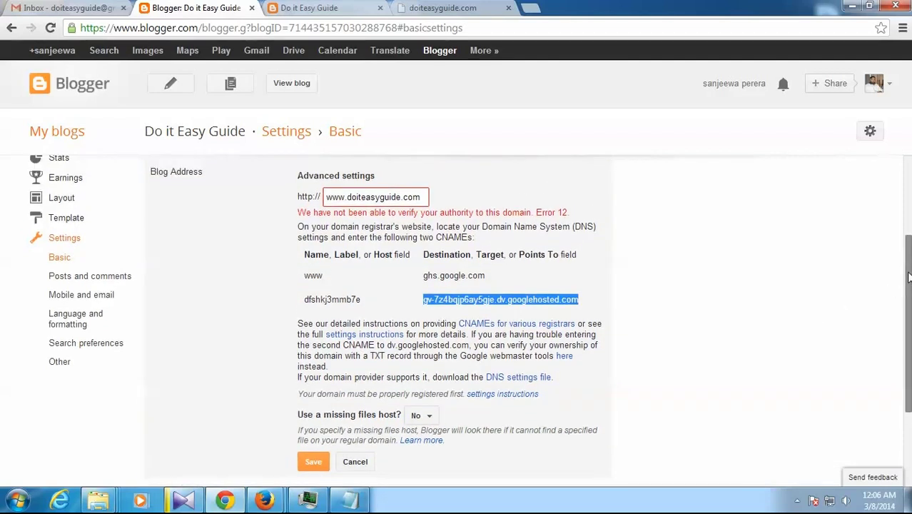
left_click(315, 463)
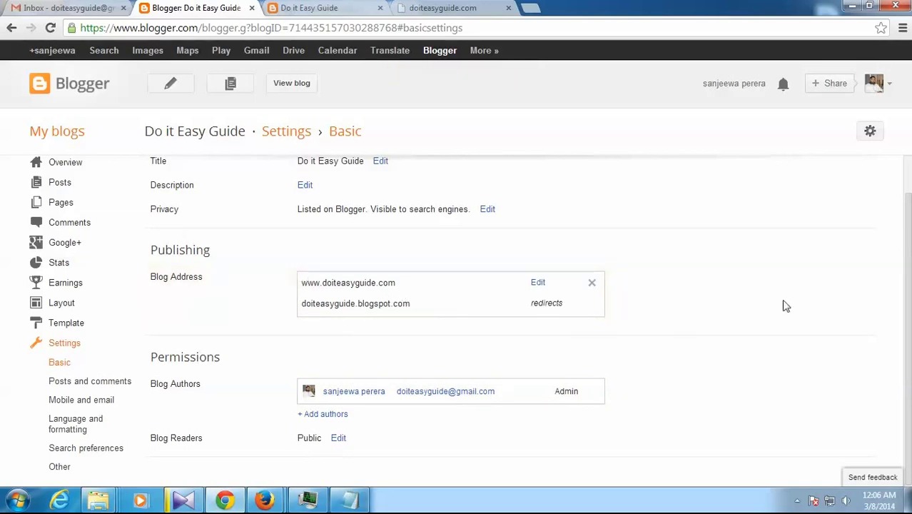
left_click_drag(906, 252, 905, 249)
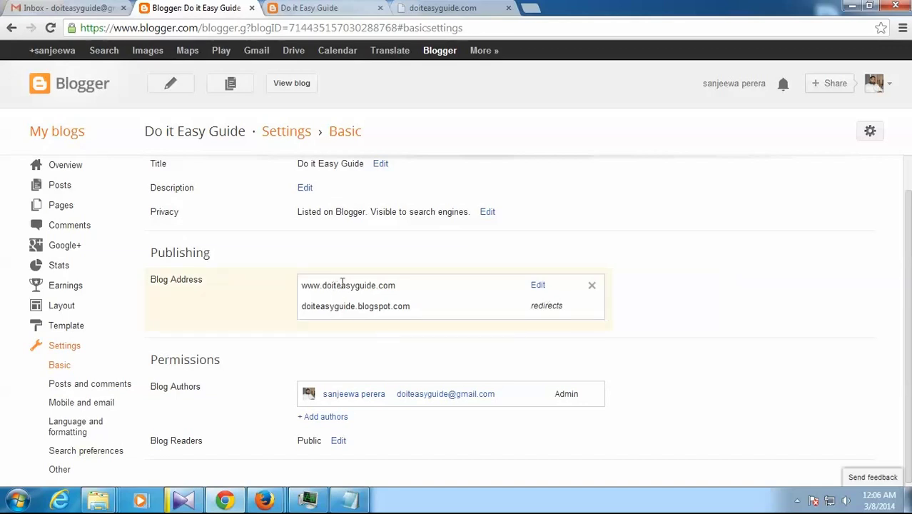
left_click(536, 286)
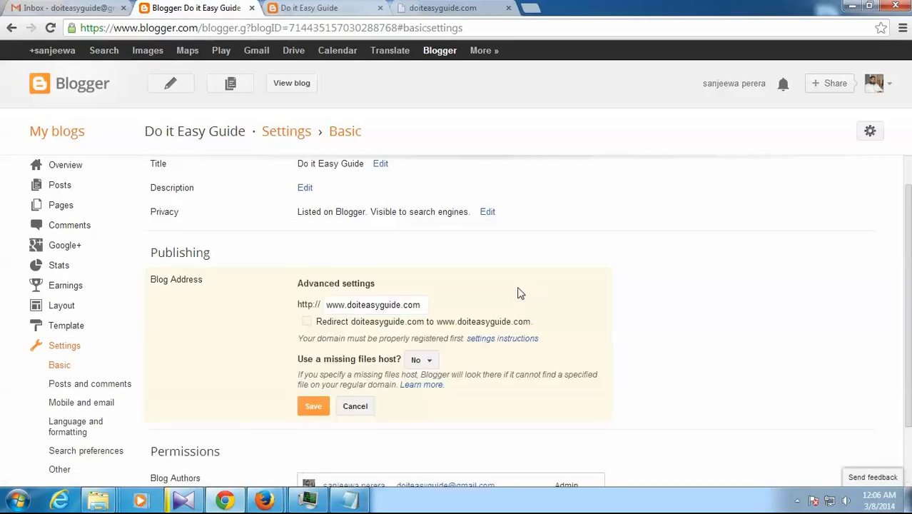
left_click(307, 322)
left_click(315, 407)
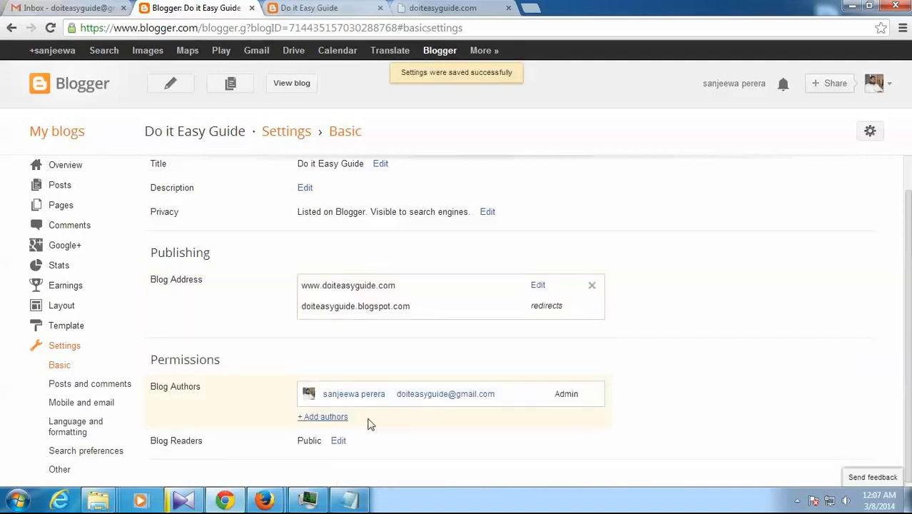
left_click_drag(907, 229, 908, 196)
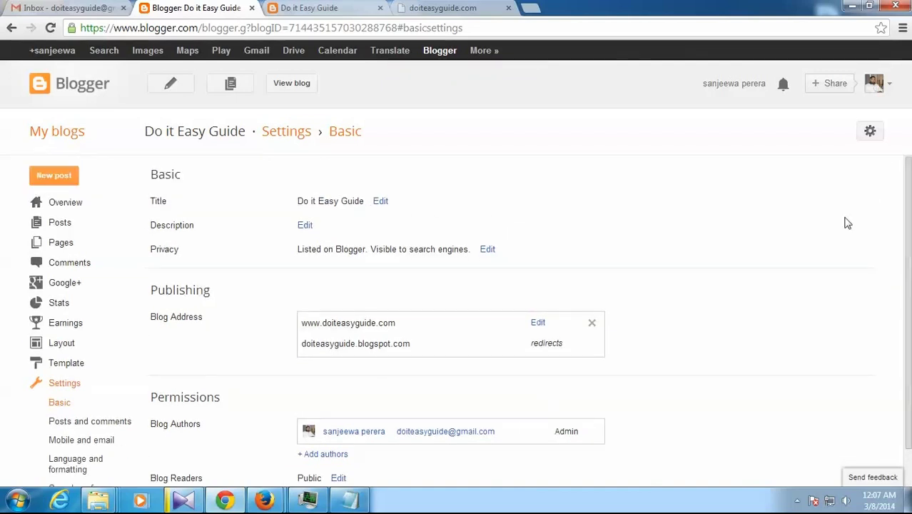
- Reload the naked doiteasyguide.com tab, which still shows the GoDaddy parked page
left_click(437, 8)
left_click(184, 28)
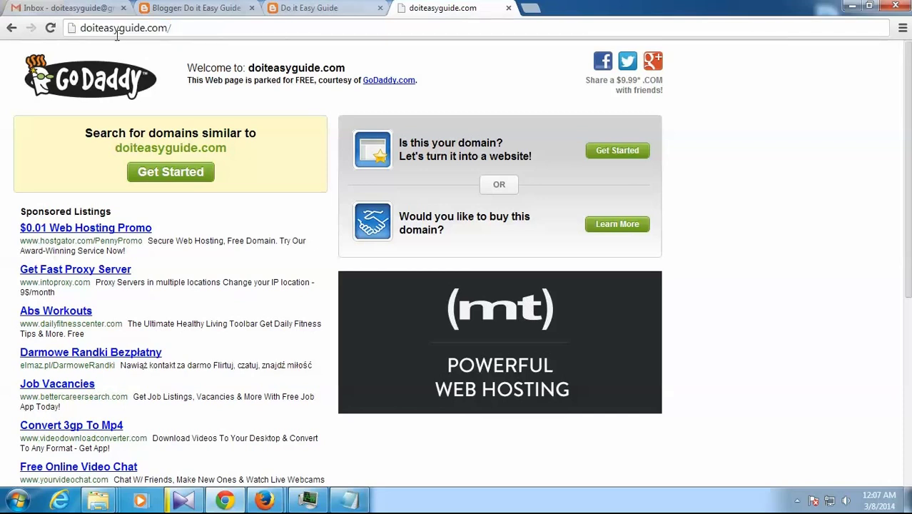
left_click(50, 28)
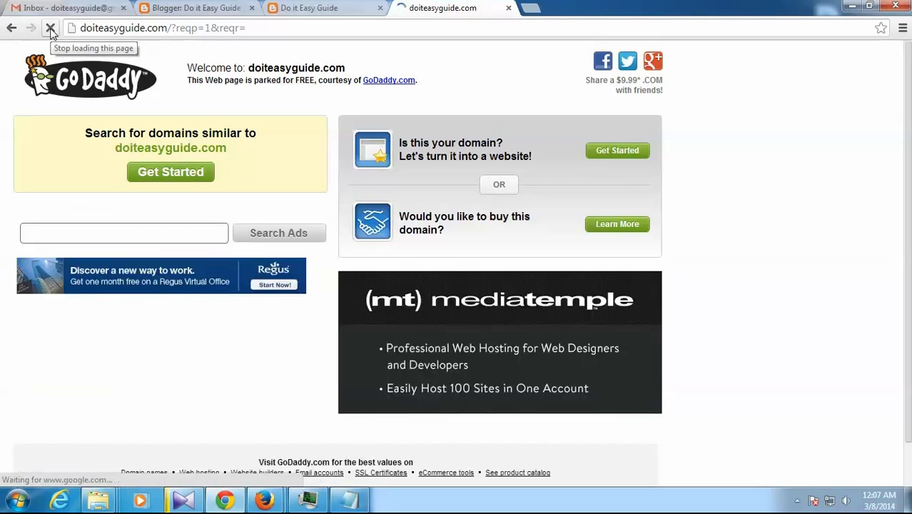
left_click_drag(169, 27, 71, 29)
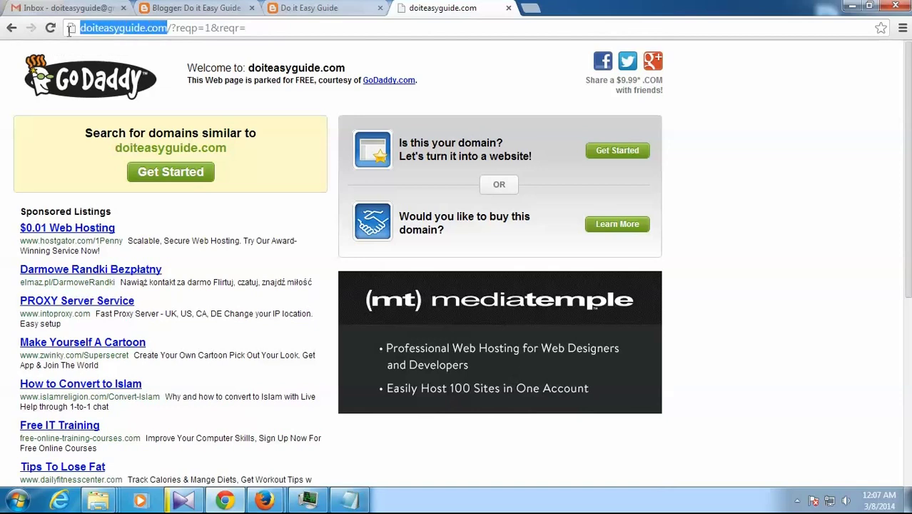
left_click(314, 8)
left_click(50, 27)
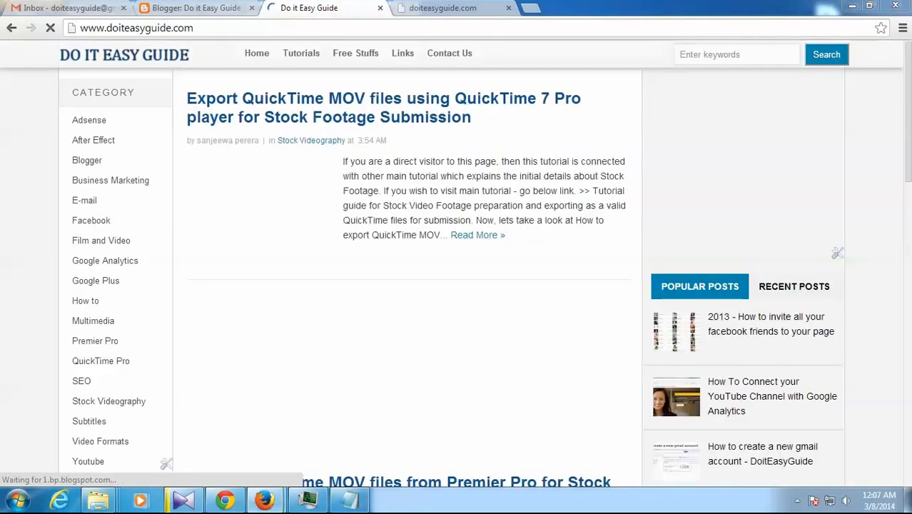
scroll(407, 286, "down", 1)
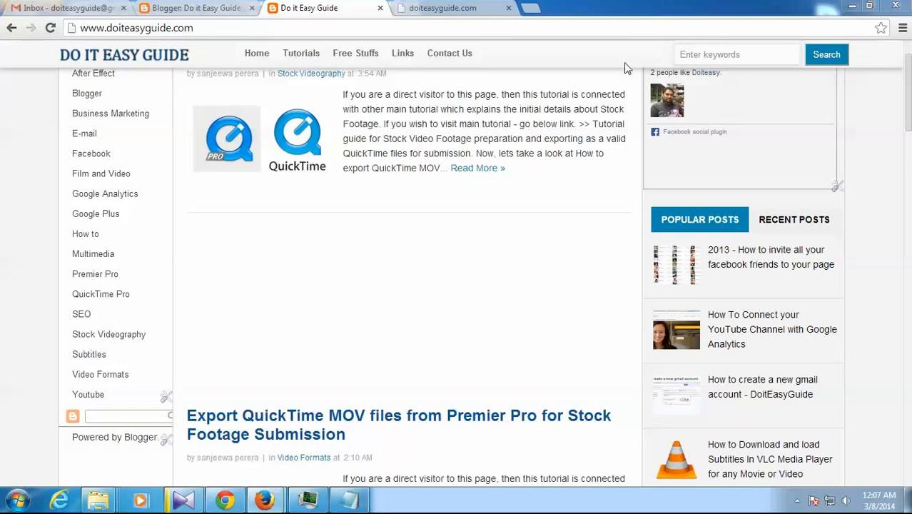
left_click(443, 8)
left_click(321, 8)
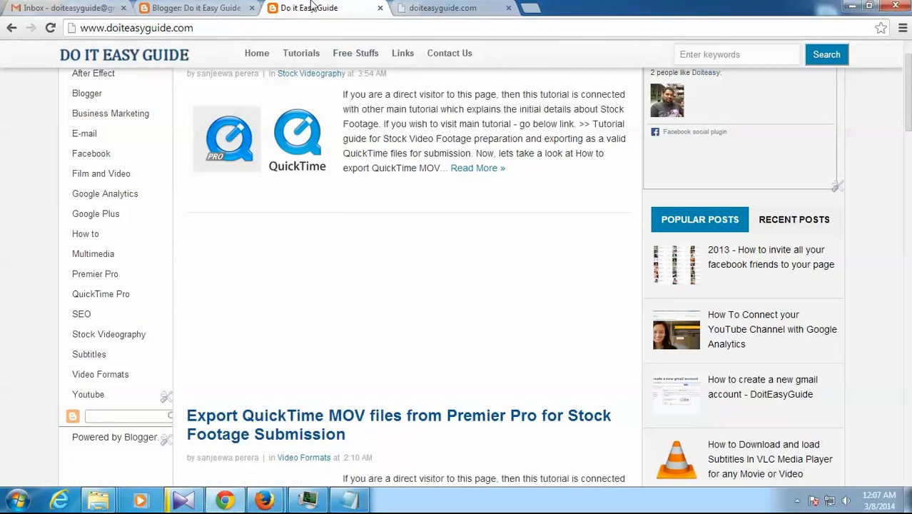
- Reload the blog homepage and open the post about inviting facebook friends
left_click(203, 28)
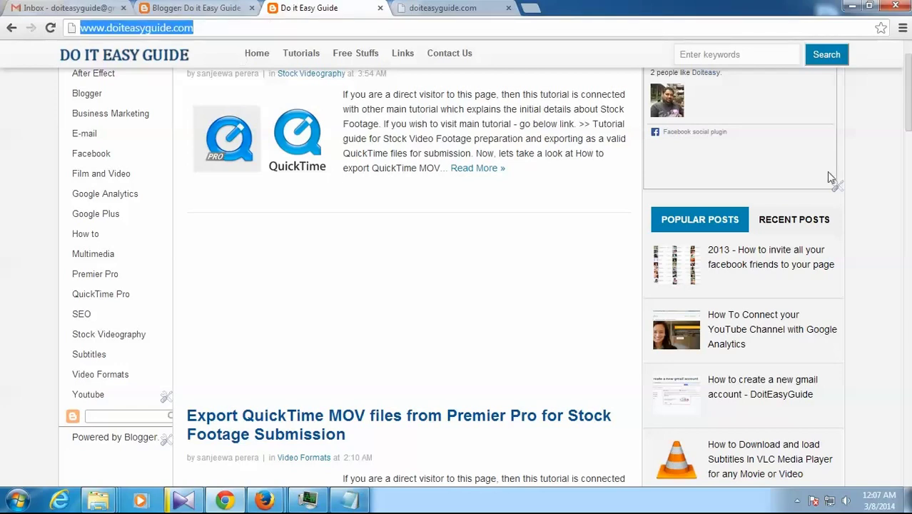
scroll(832, 177, "up", 3)
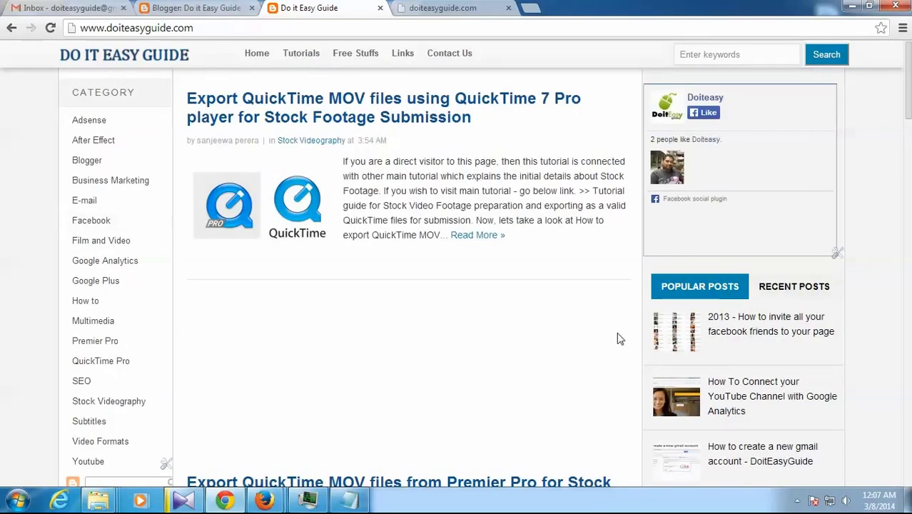
left_click(713, 323)
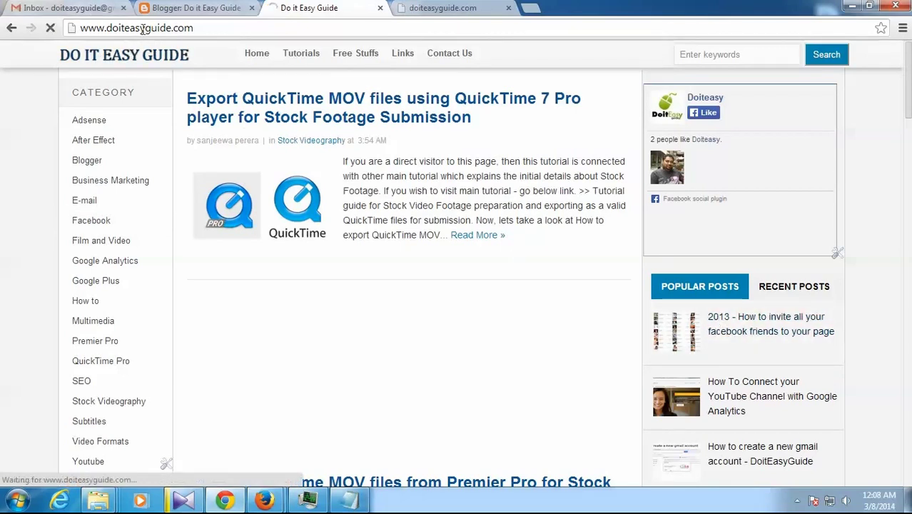
left_click(187, 29)
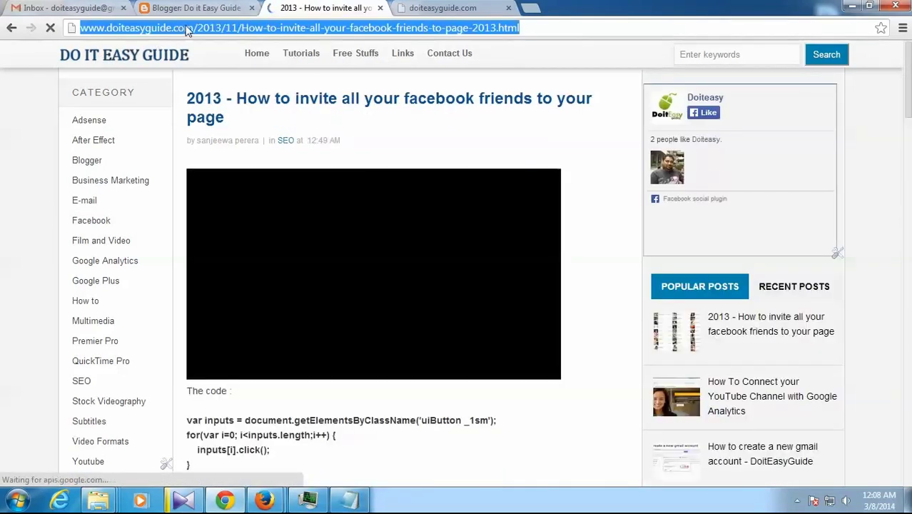
left_click(187, 28)
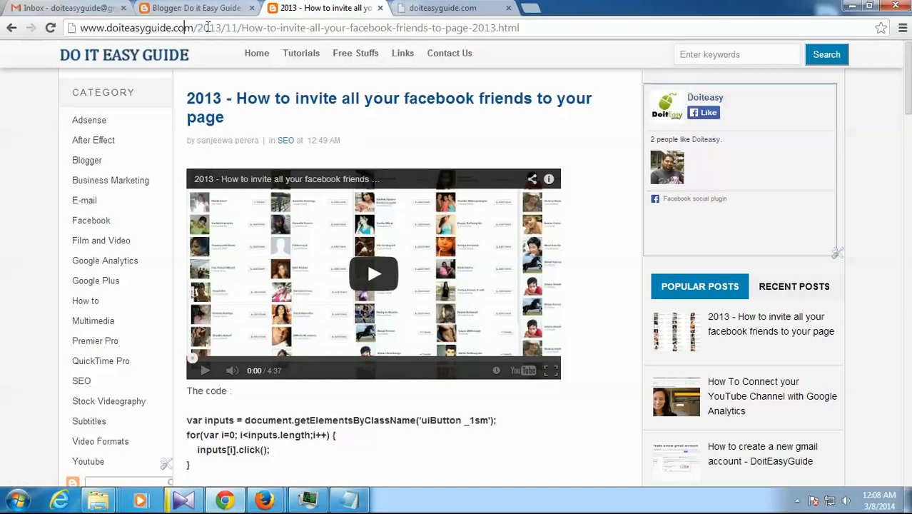
left_click_drag(198, 28, 526, 29)
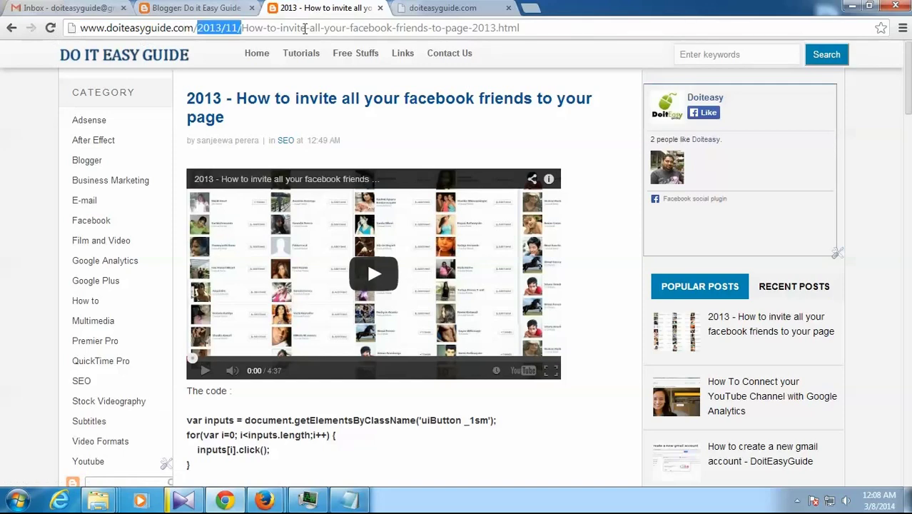
left_click(525, 29)
- Strip '?reqp=1&reqr=' from the parked tab's URL, then load and reload doiteasyguide.com
left_click(431, 7)
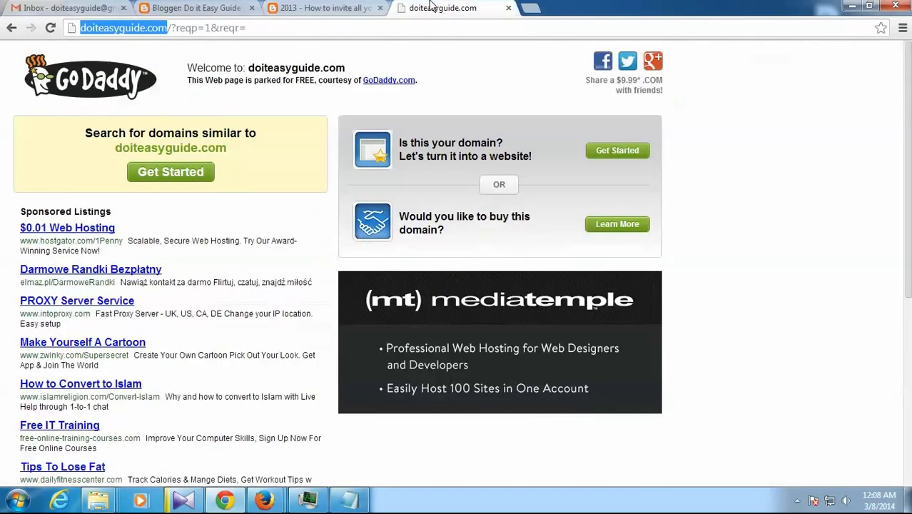
left_click_drag(170, 28, 246, 28)
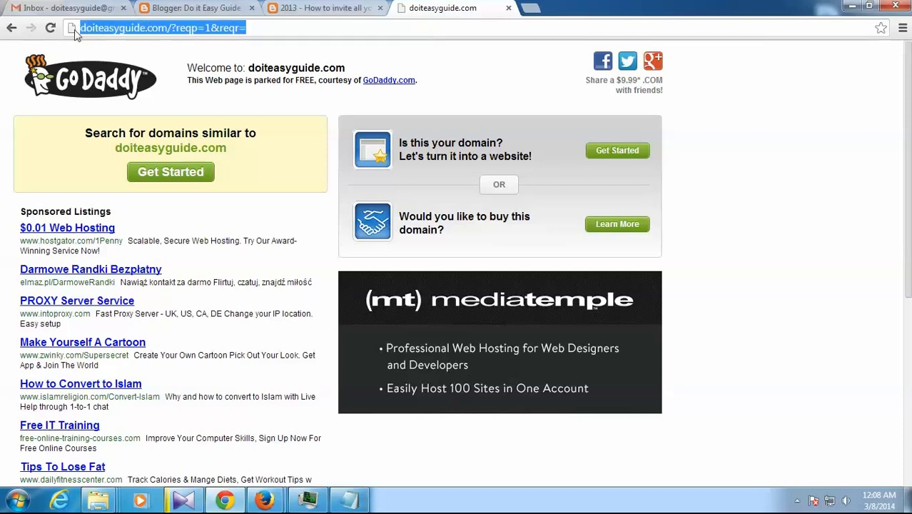
left_click(107, 29)
left_click_drag(171, 28, 362, 29)
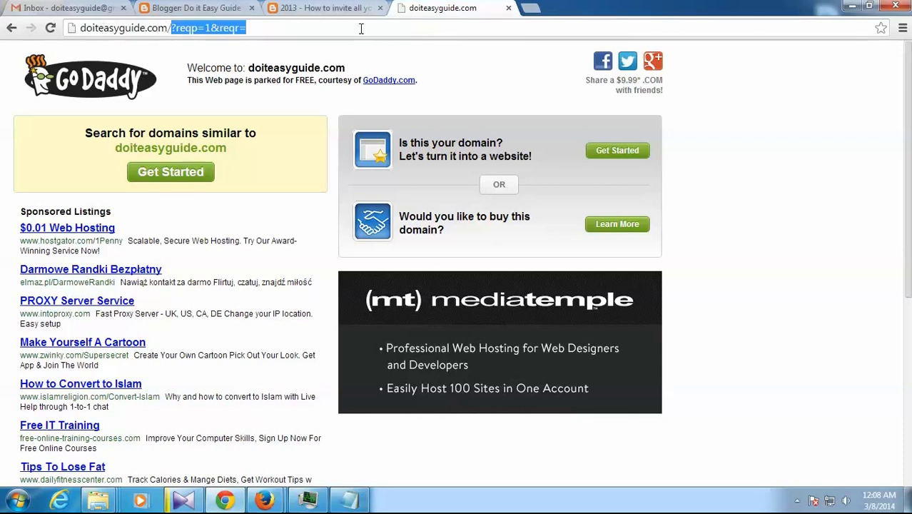
key("BackSpace")
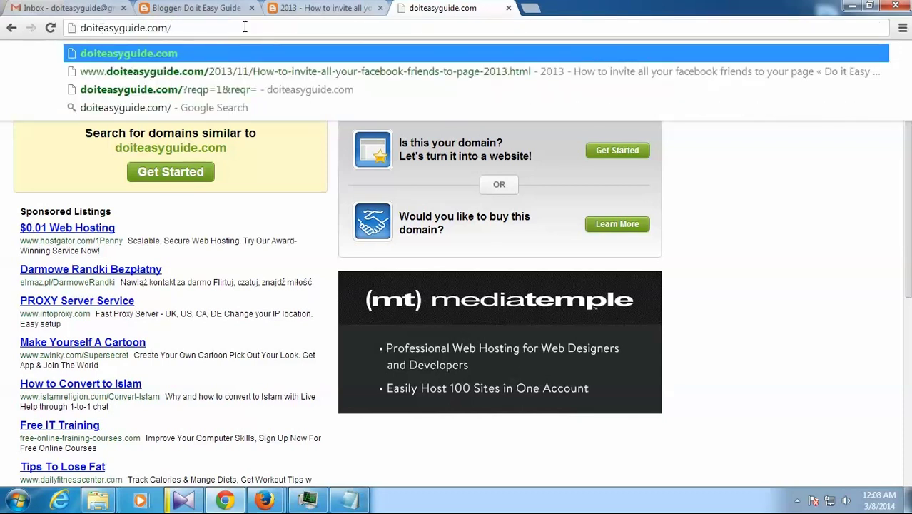
key("Return")
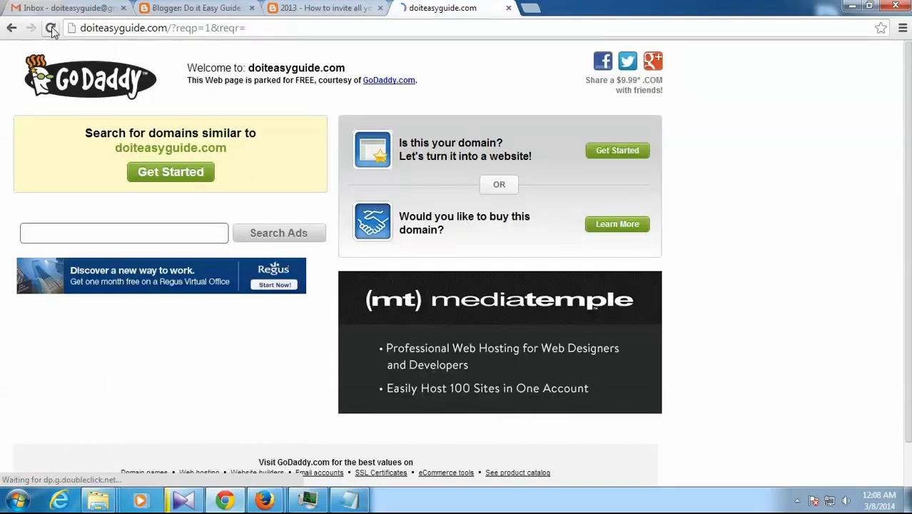
left_click(51, 29)
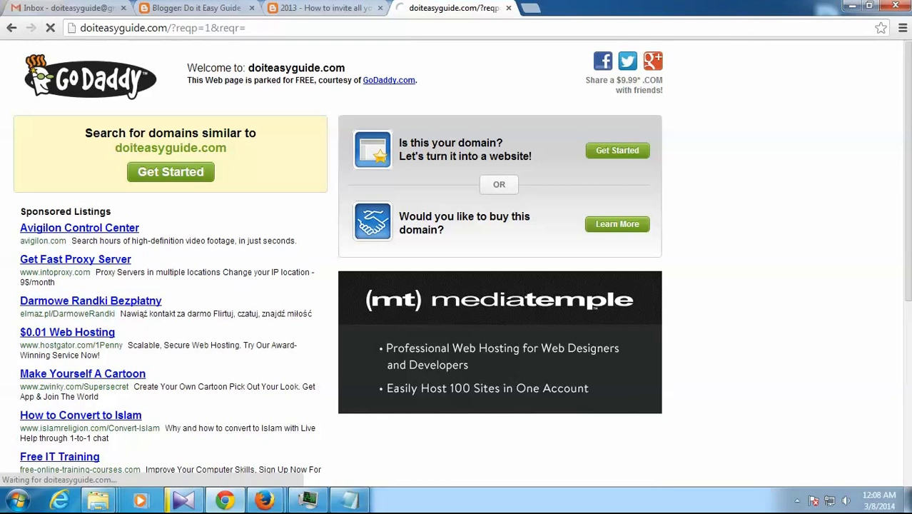